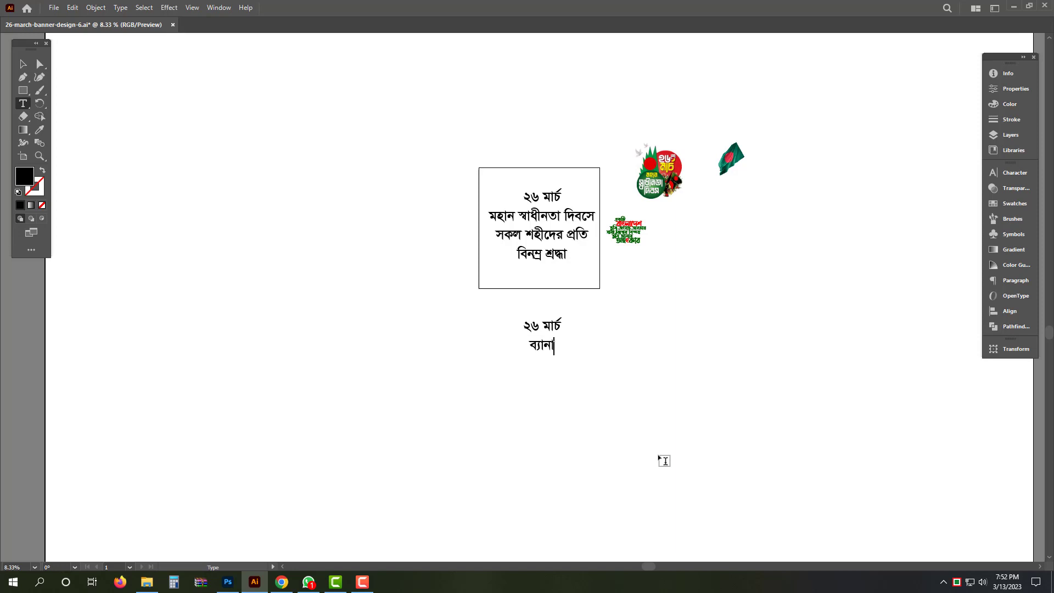
Complete the note below the square with "ব্যানার ডিজাইন" and "সাইজ ৩ফিট বাই ৭ফিট", and enlarge it.
type("ডিজাইন ")
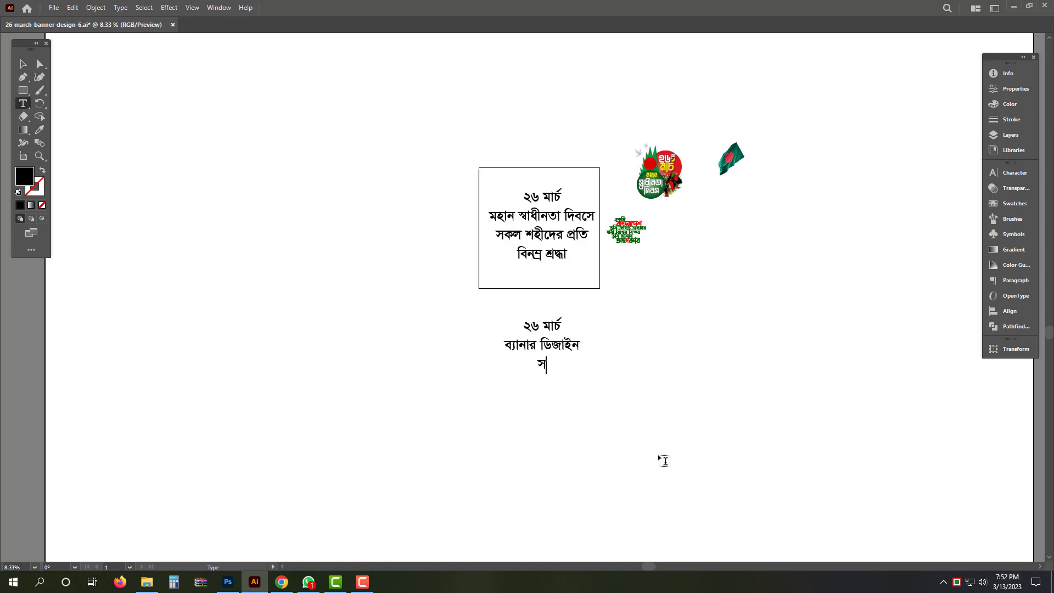
type("সাইজ ")
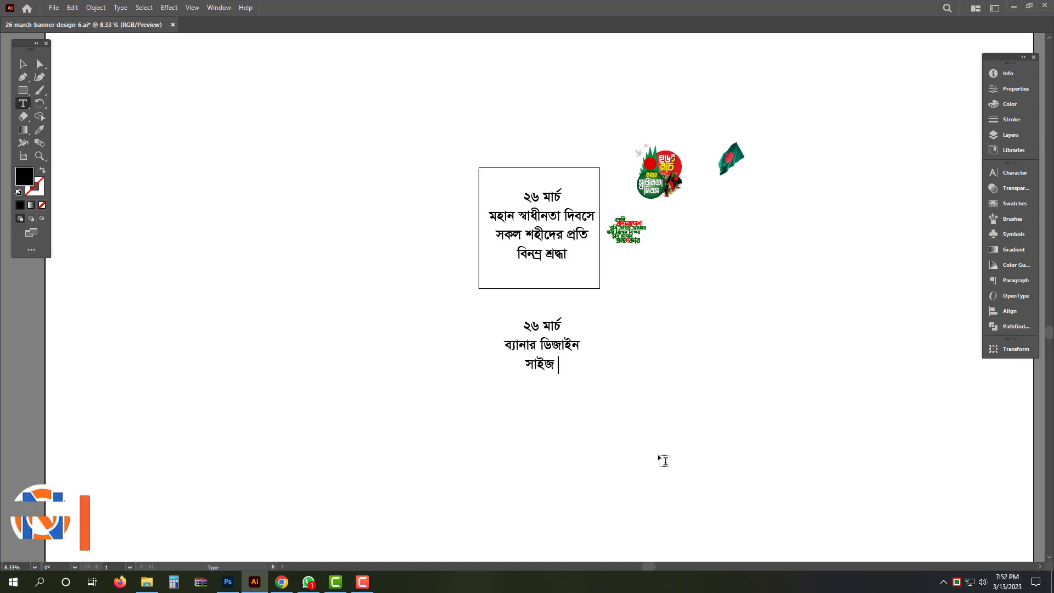
type("৩ফিট বাই ৭ফিট")
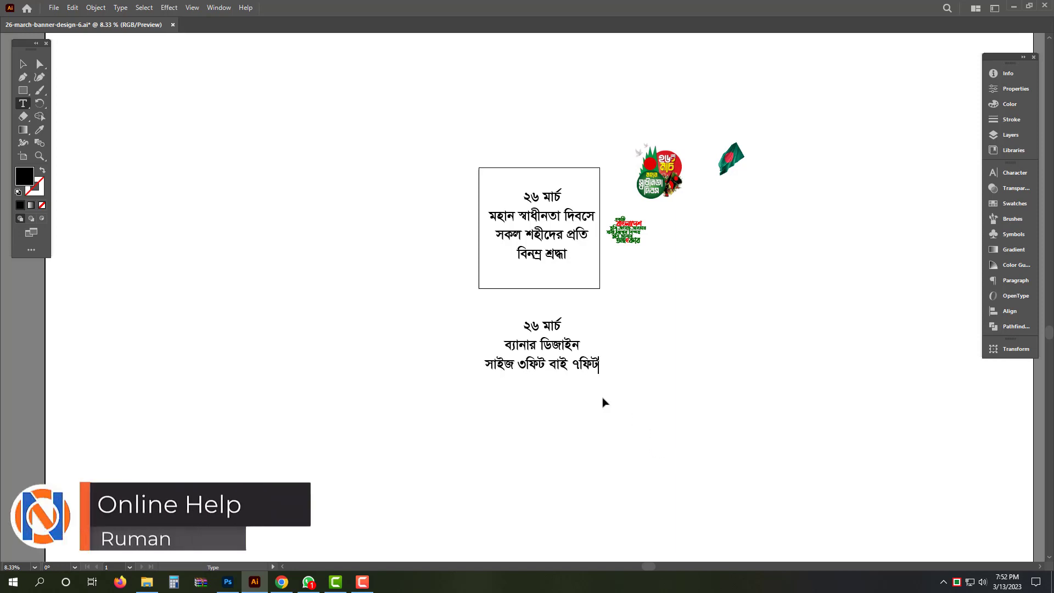
key("Escape")
left_click_drag(542, 375, 548, 452)
left_click(750, 446)
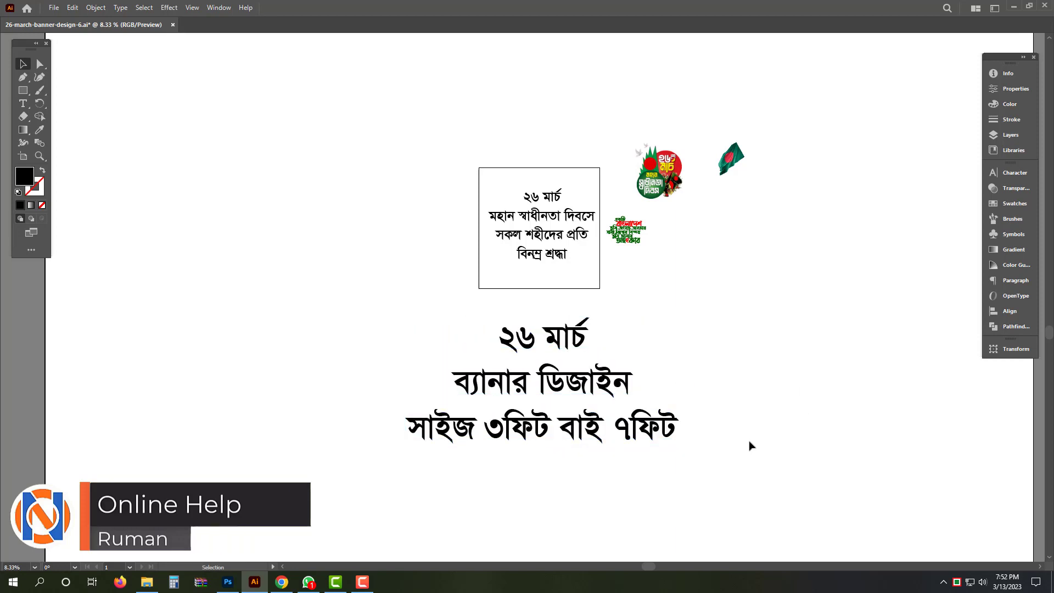
Delete the enlarged banner-size note below the square.
left_click(617, 400)
key("Delete")
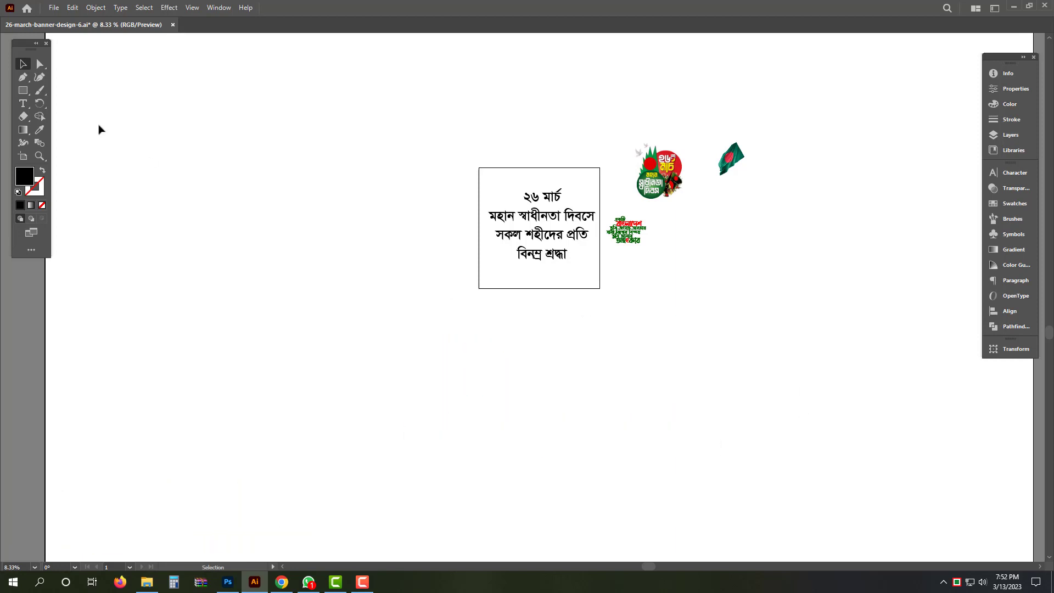
Draw a banner rectangle 84 in wide and 36 in high.
left_click(247, 159)
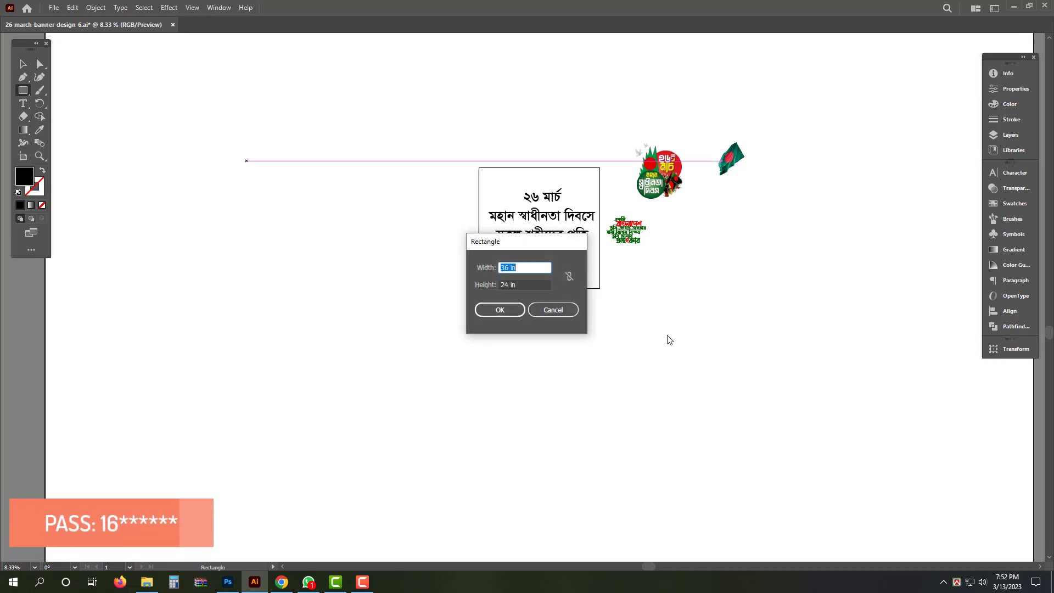
type("84")
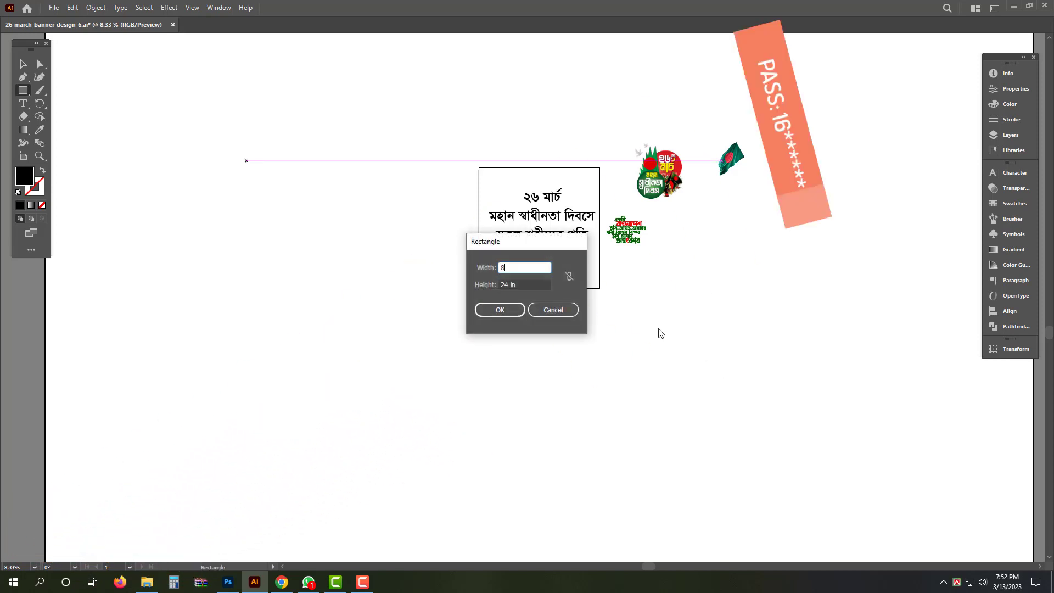
key("Tab")
key("Return")
left_click(22, 64)
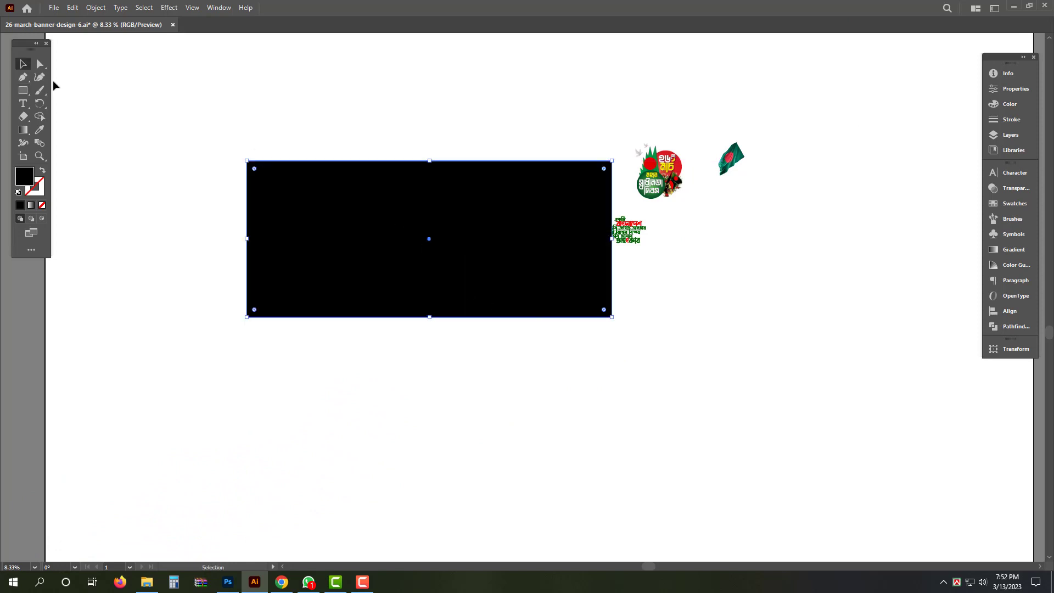
Show the guides and rulers, and centre the banner rectangle below the square on the intersection of the guides.
left_click_drag(529, 317, 579, 423)
key("ctrl+space")
key("ctrl+semicolon")
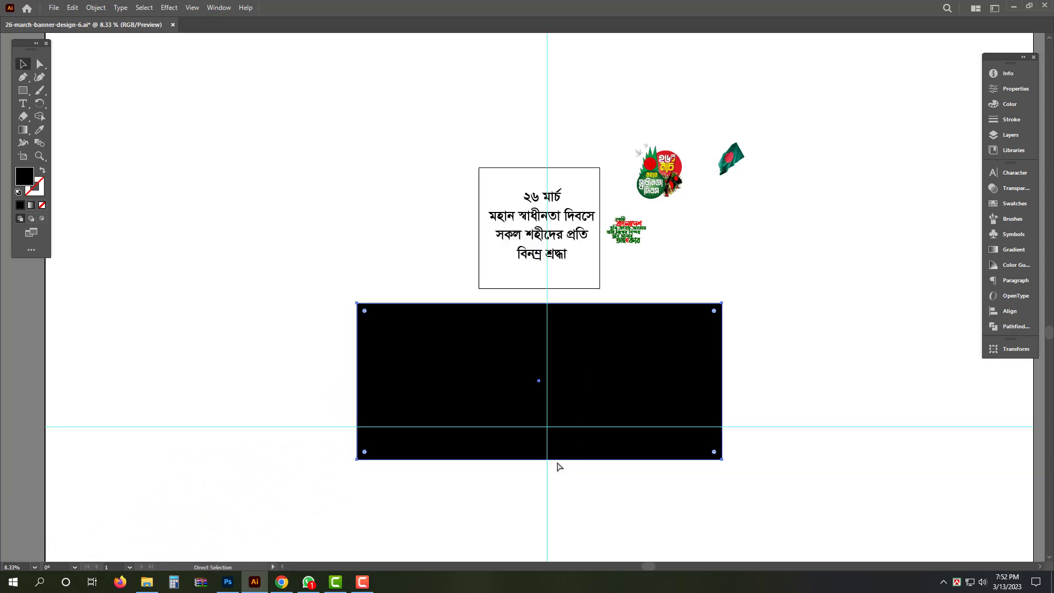
key("ctrl+r")
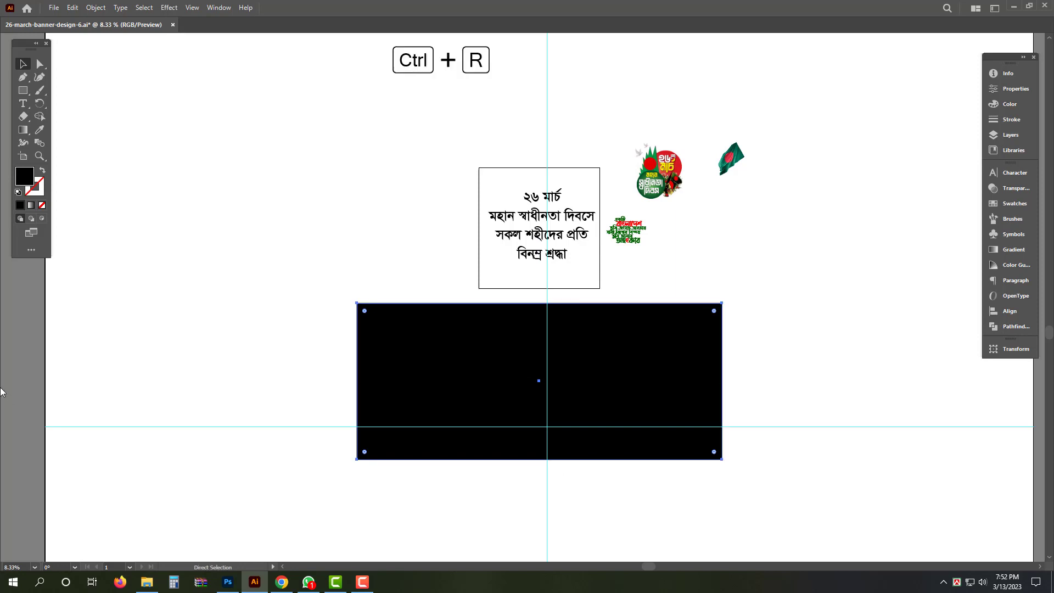
left_click_drag(608, 348, 618, 397)
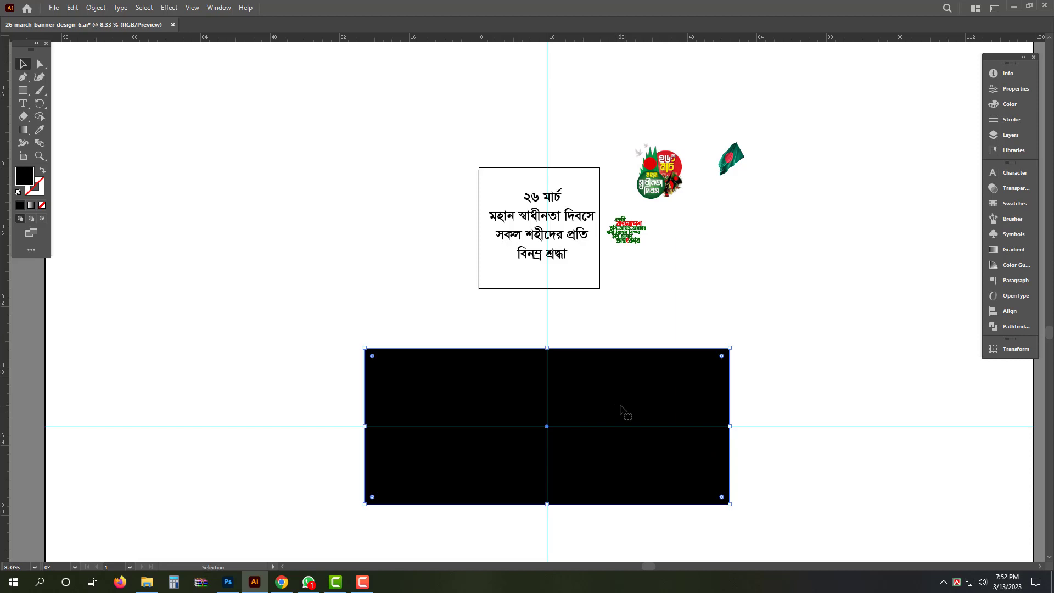
Swap the banner rectangle's fill and stroke so it has no fill and a black outline.
key("space")
left_click_drag(612, 505, 600, 404)
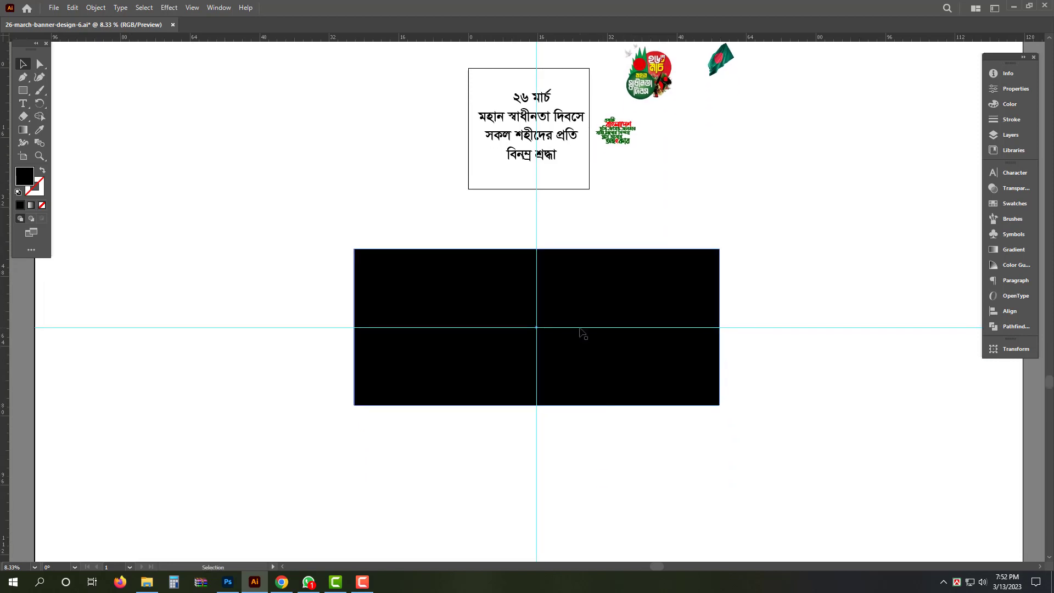
scroll(582, 333, "up", 1)
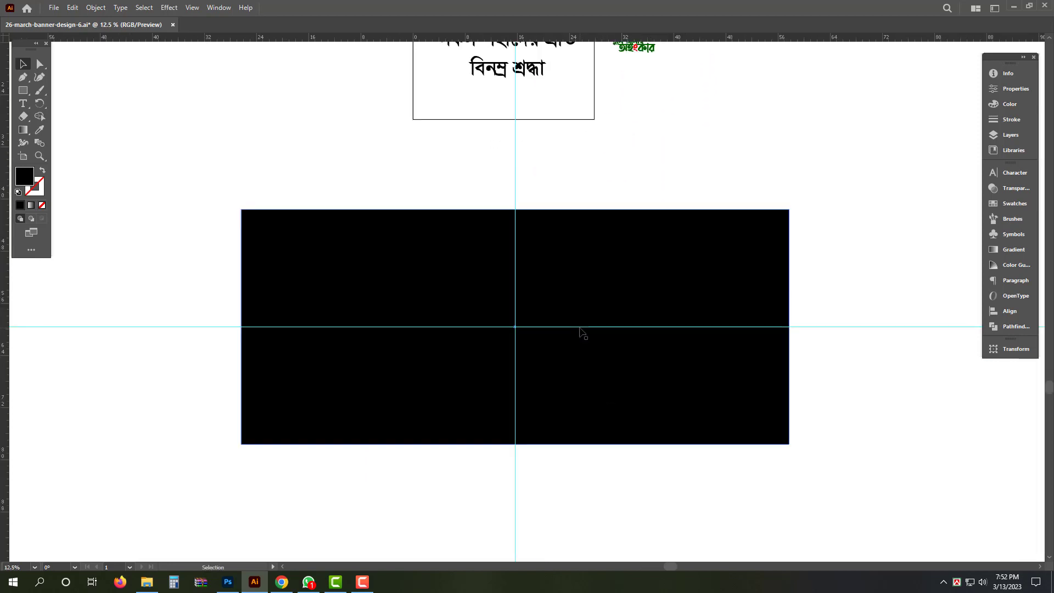
left_click(571, 257)
left_click(43, 172)
scroll(469, 408, "down", 1)
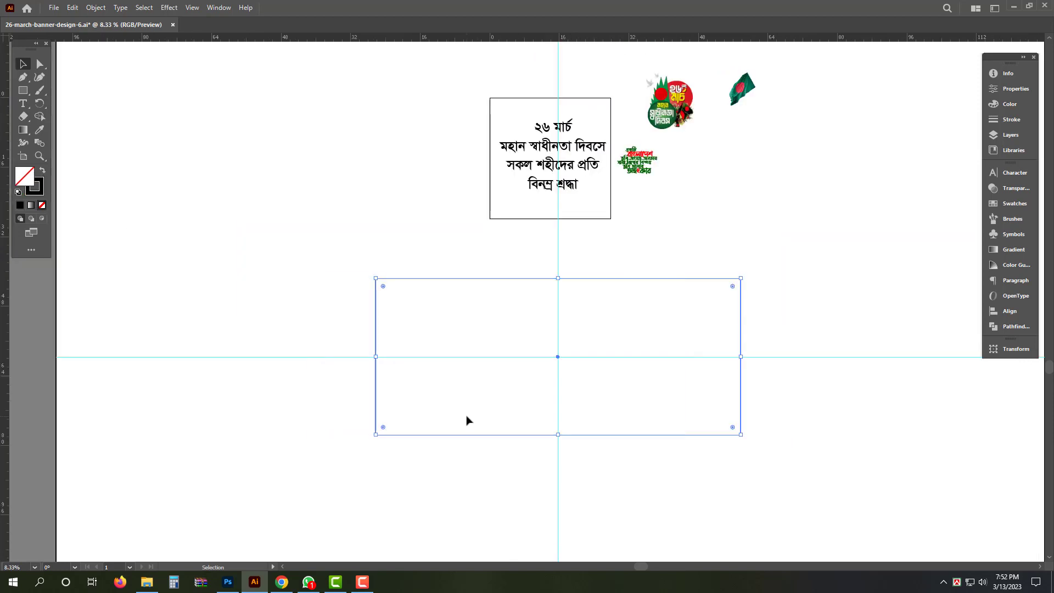
Place the tribute text in the upper middle of the banner and the ২৬শে মার্চ emblem on its left side, enlarging both.
left_click_drag(558, 129, 557, 292)
left_click_drag(574, 334, 582, 335)
left_click_drag(671, 118, 384, 343)
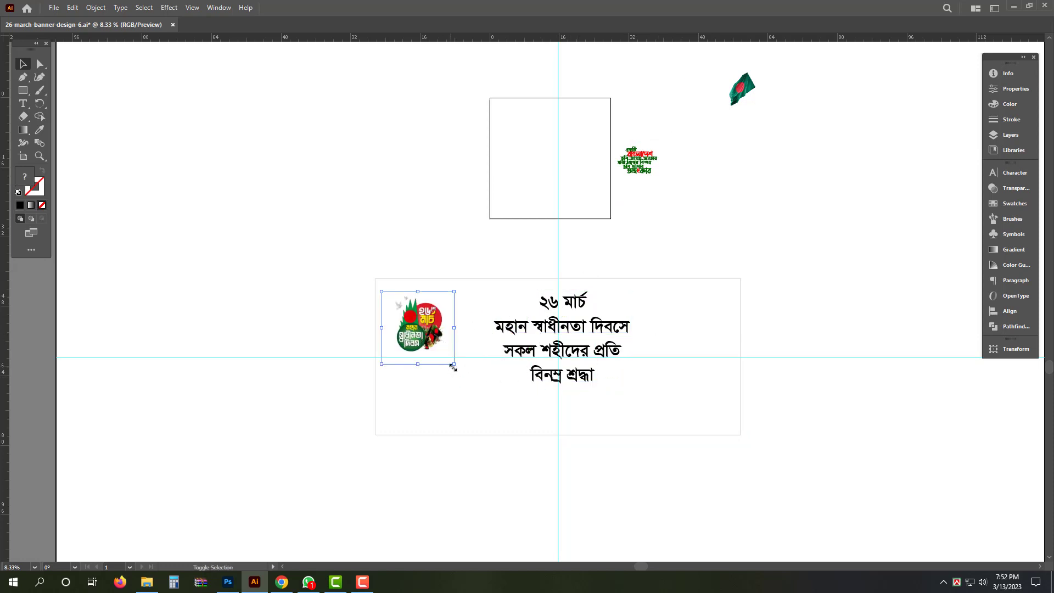
left_click_drag(453, 365, 483, 391)
Move the slogan artwork and the flag to the empty area outside the banner's upper-right corner.
left_click_drag(637, 160, 734, 201)
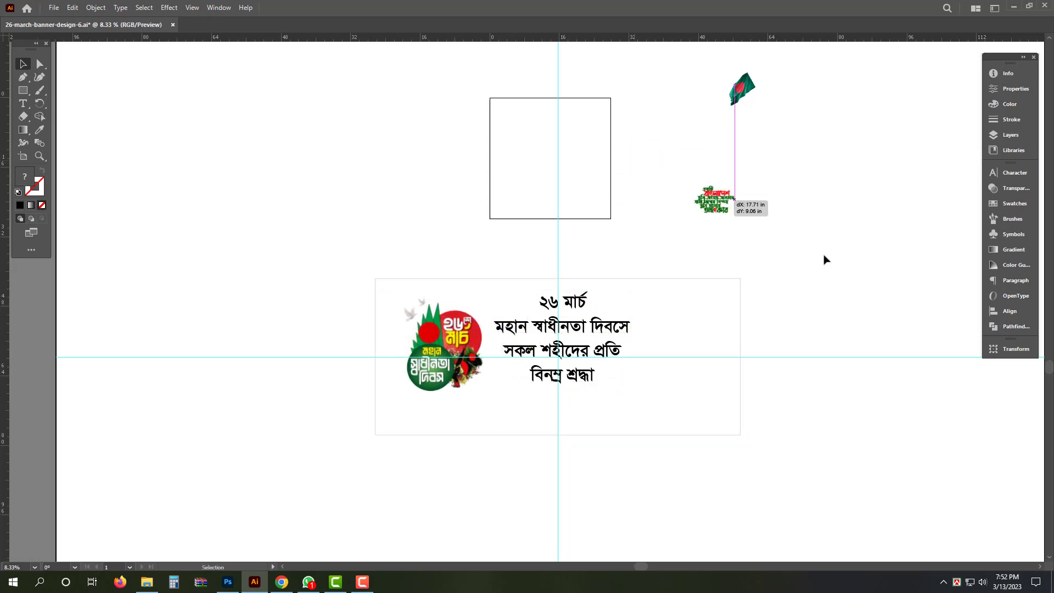
left_click_drag(826, 260, 866, 266)
left_click_drag(754, 100, 770, 245)
Fill the banner rectangle with a white-to-black radial gradient.
scroll(686, 410, "up", 1)
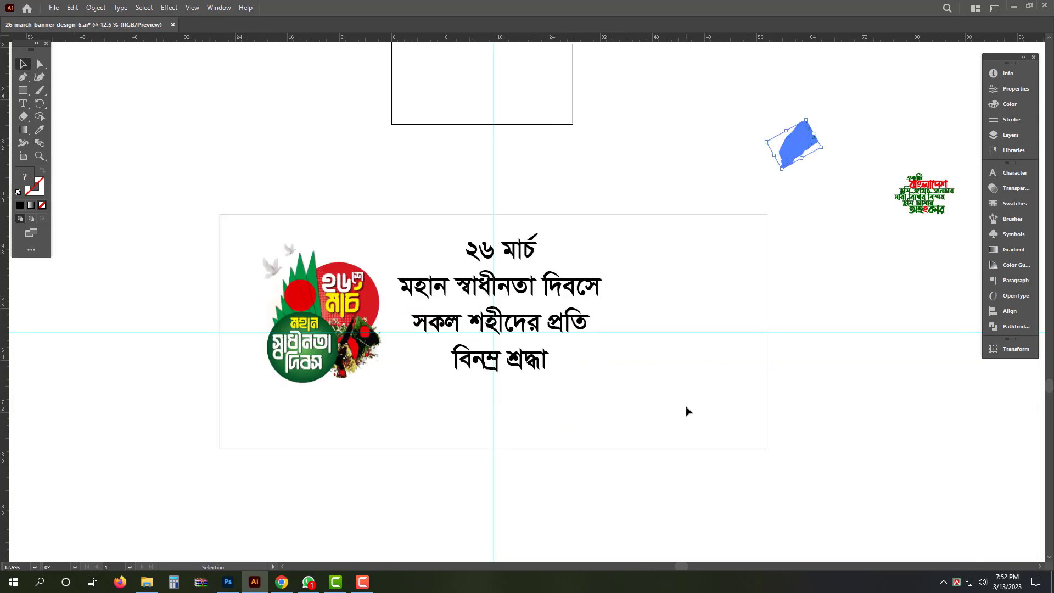
left_click(730, 386)
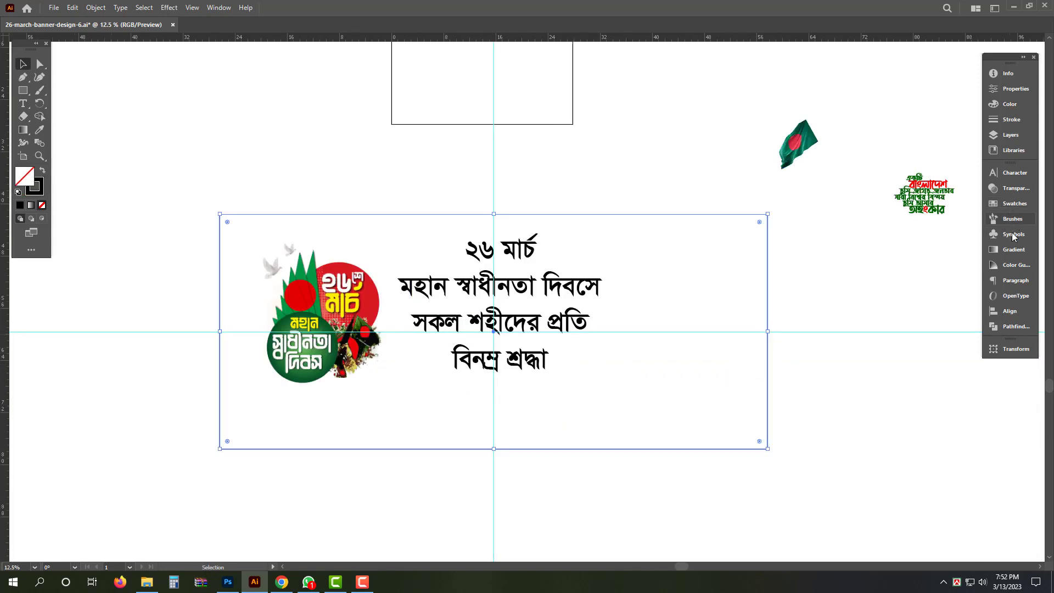
left_click(1009, 251)
left_click(922, 185)
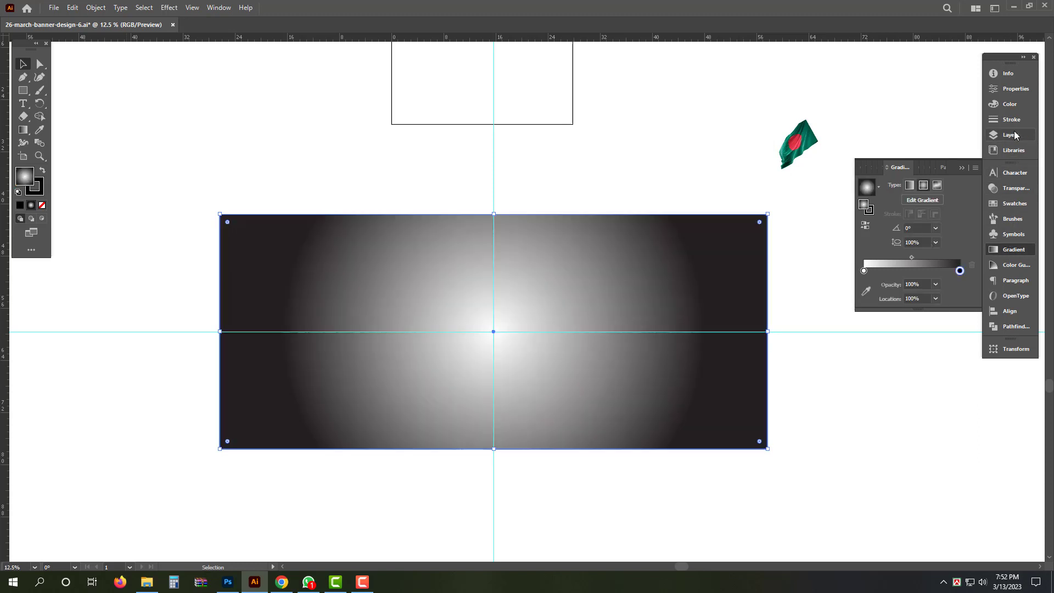
Set the gradient's outer colour to CMYK 10, 0, 20, 0 and send the banner rectangle behind the artwork.
left_click(1012, 105)
left_click(976, 68)
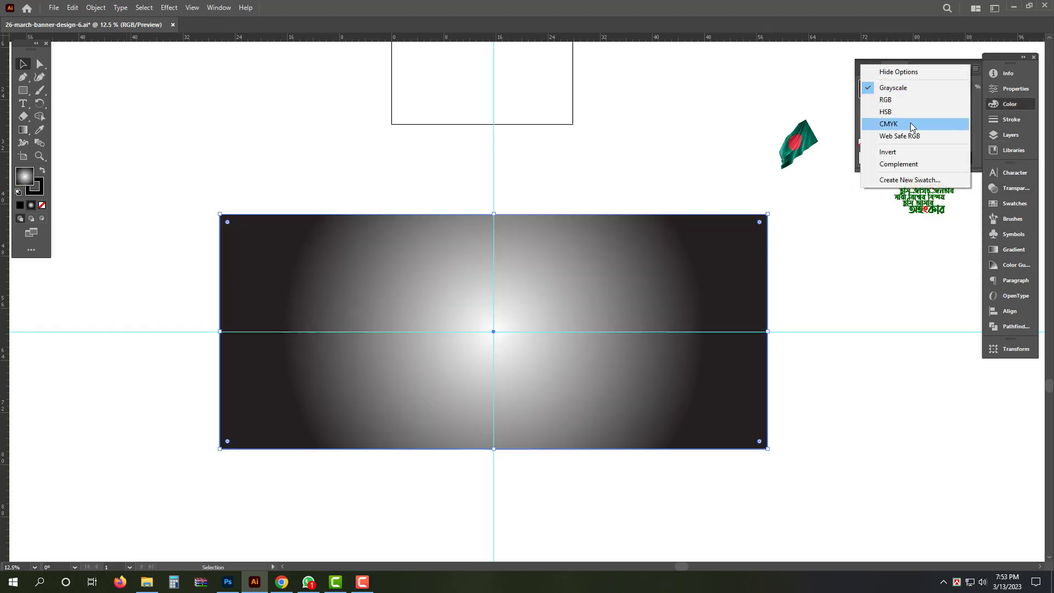
left_click(910, 123)
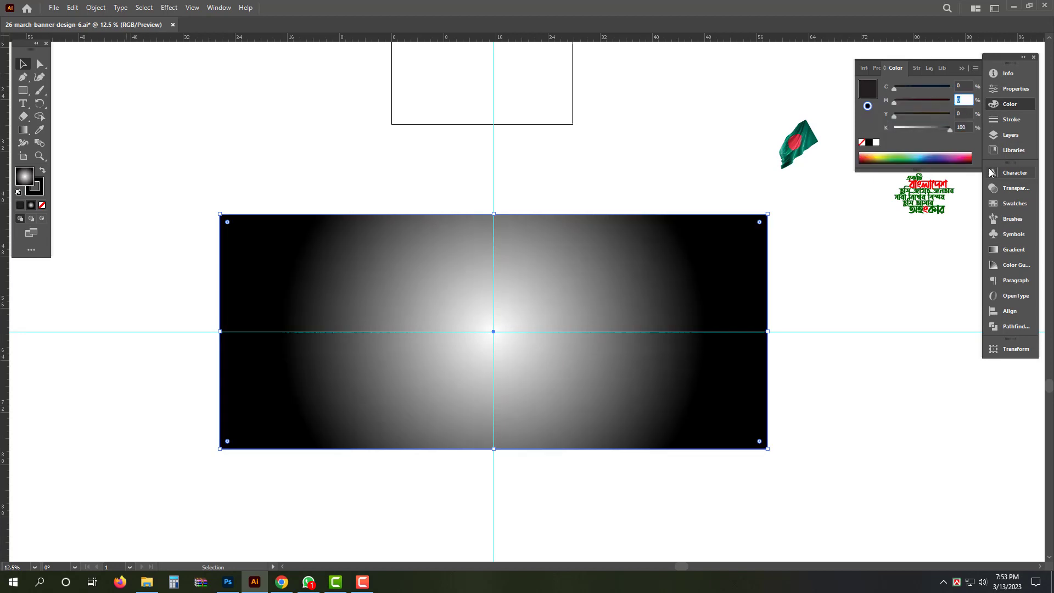
key("shift+Tab")
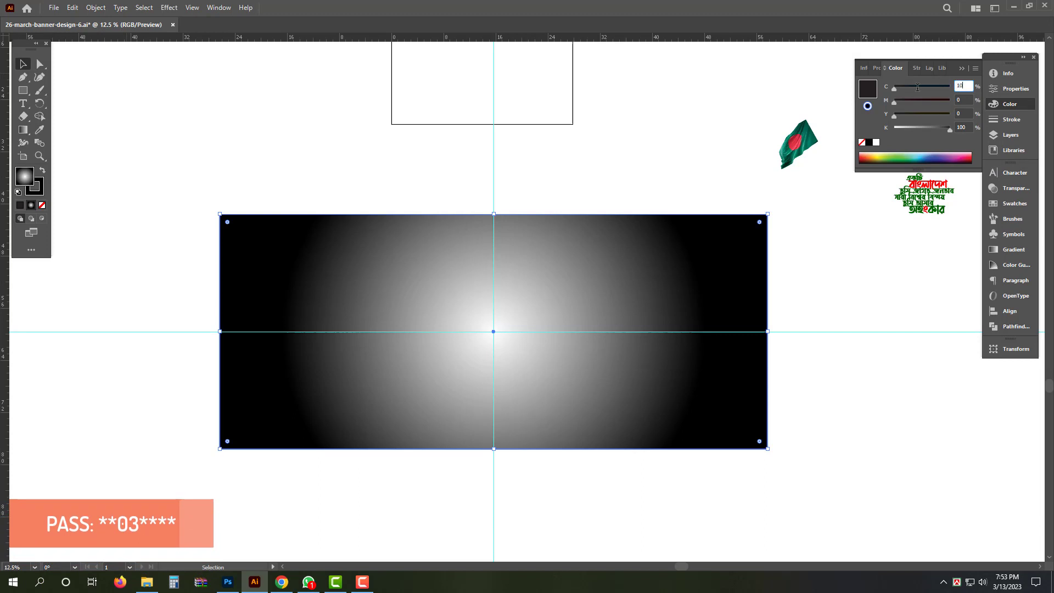
type("10")
key("Tab")
key("Tab")
type("20")
key("Tab")
type("0")
key("Return")
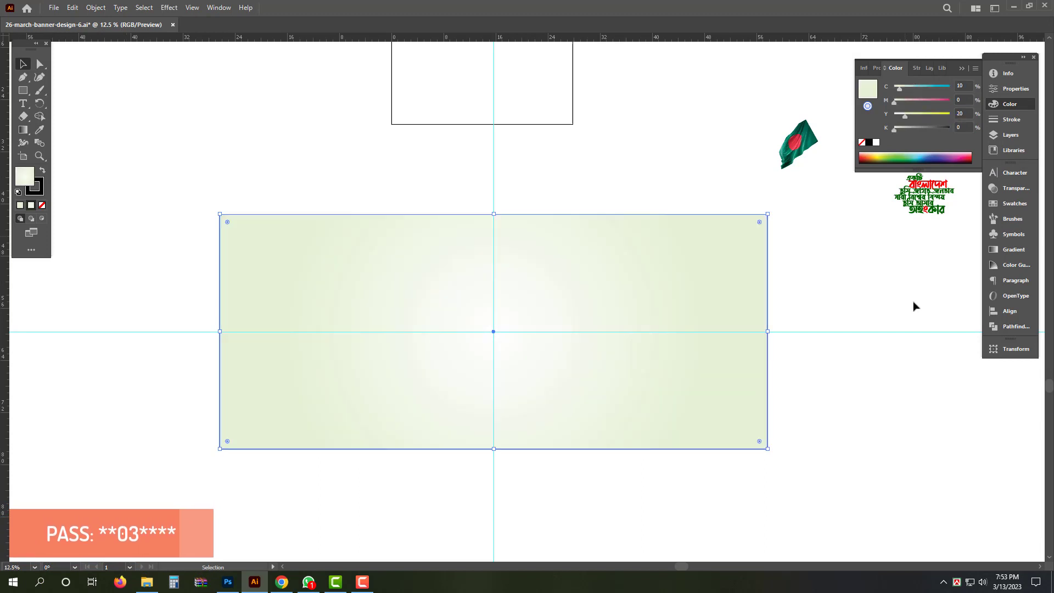
key("ctrl+shift+bracketleft")
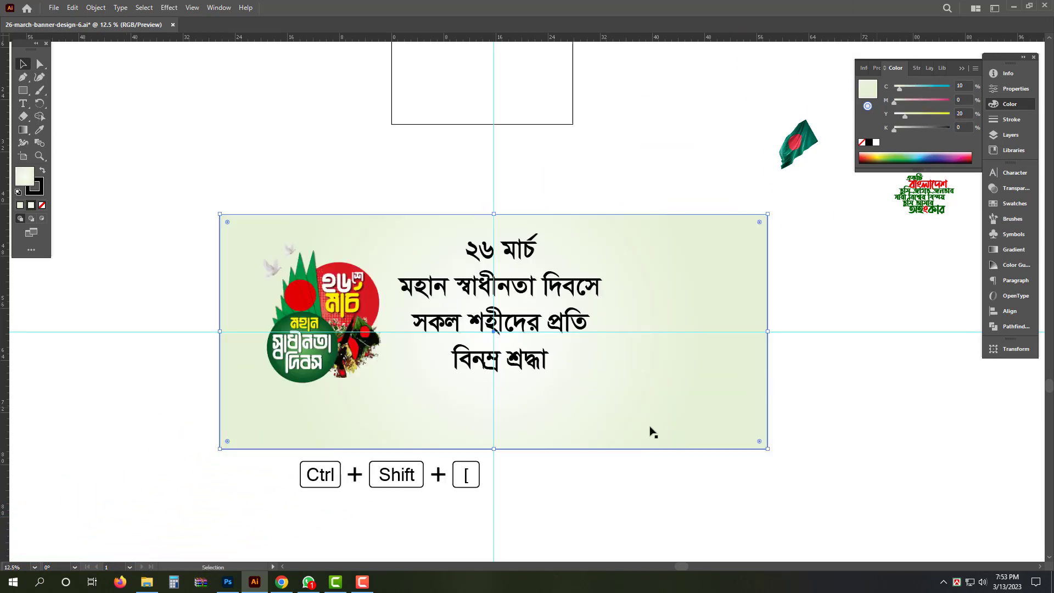
Shorten a copy of the banner rectangle to a strip along its lower edge and fill it with the emblem's dark green.
key("a")
key("v")
left_click_drag(494, 215, 493, 404)
key("i")
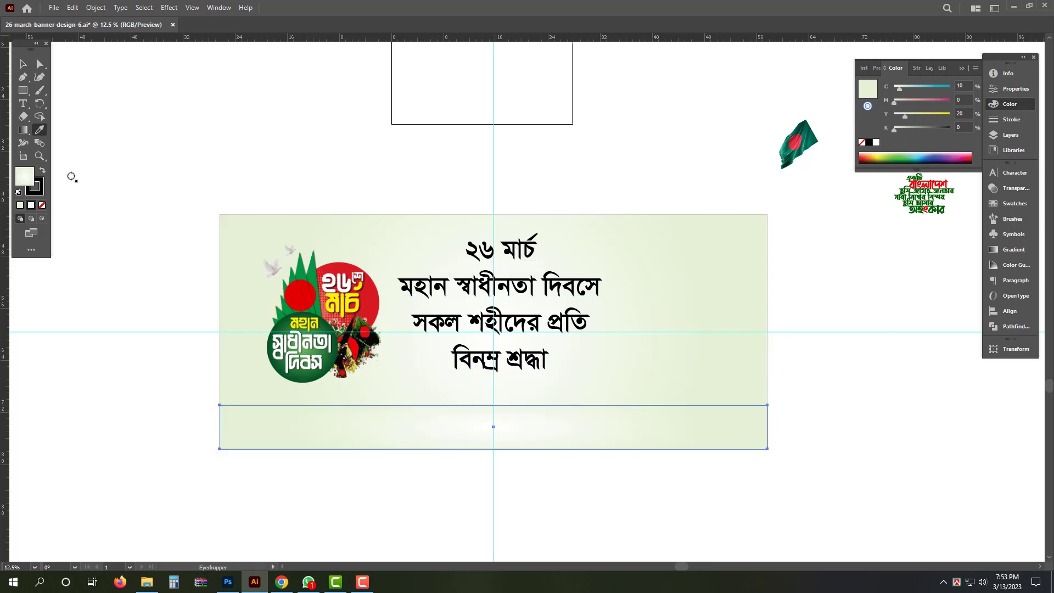
left_click(301, 380)
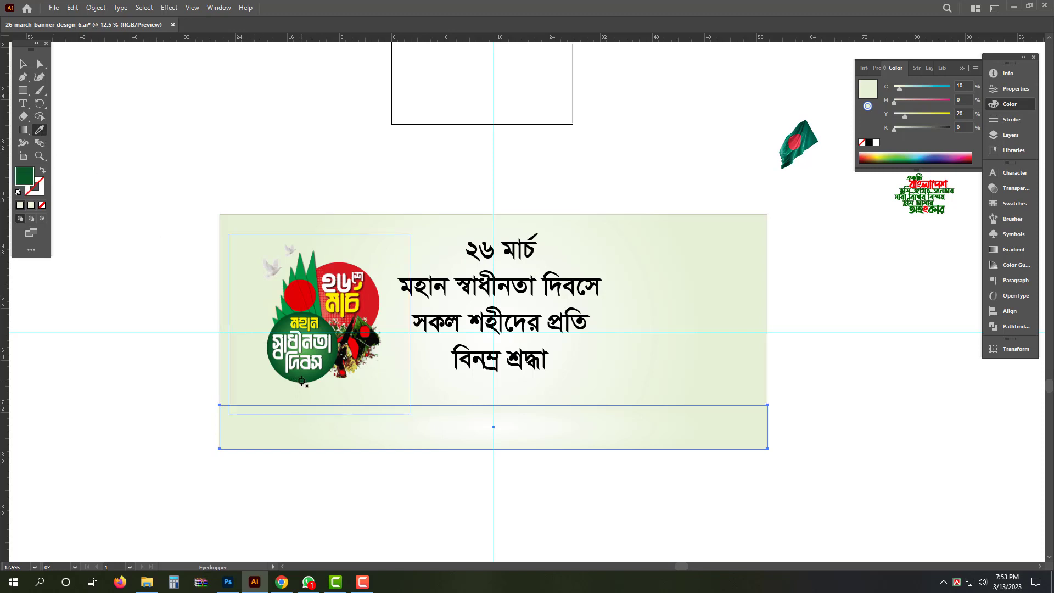
key("v")
left_click(415, 480)
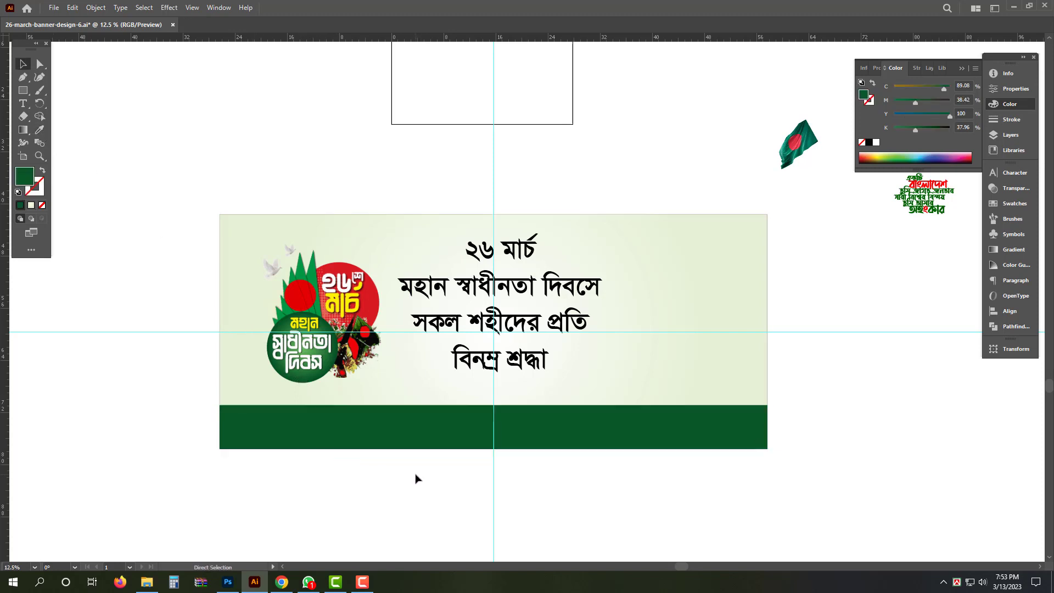
Place the flag over the banner's upper-right corner and the slogan below it, enlarging both.
key("Tab")
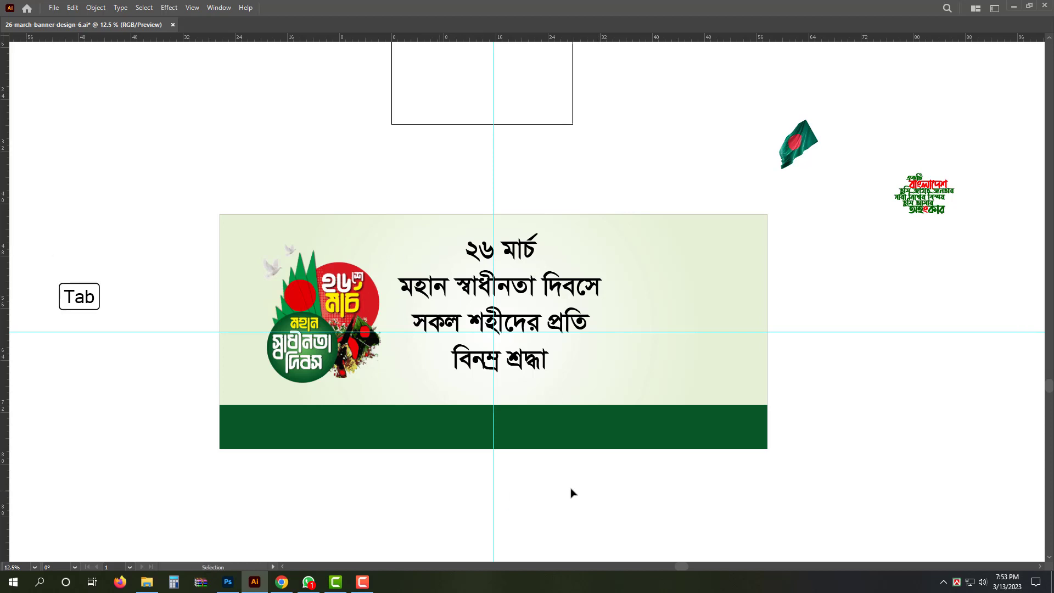
left_click_drag(514, 490, 535, 465)
left_click_drag(685, 463, 647, 464)
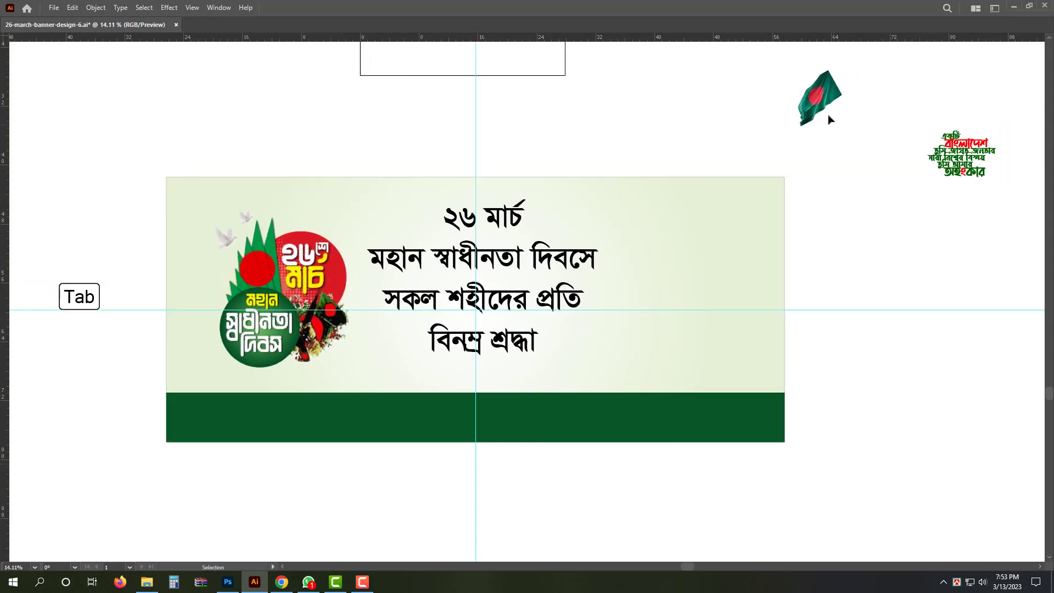
left_click_drag(817, 105, 774, 196)
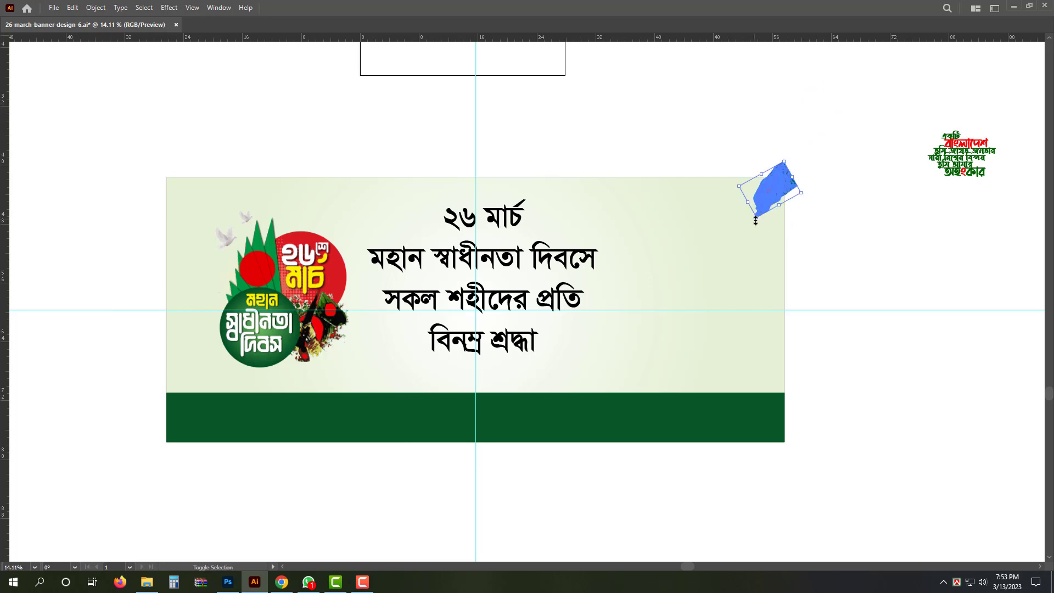
left_click_drag(737, 263, 728, 282)
left_click_drag(778, 219, 774, 214)
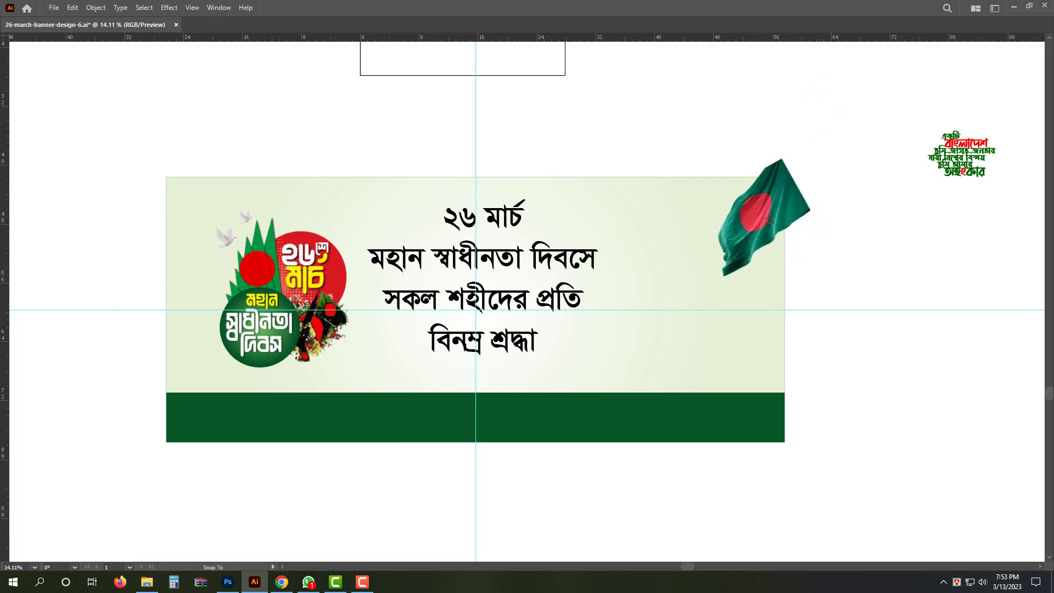
left_click_drag(966, 157, 654, 383)
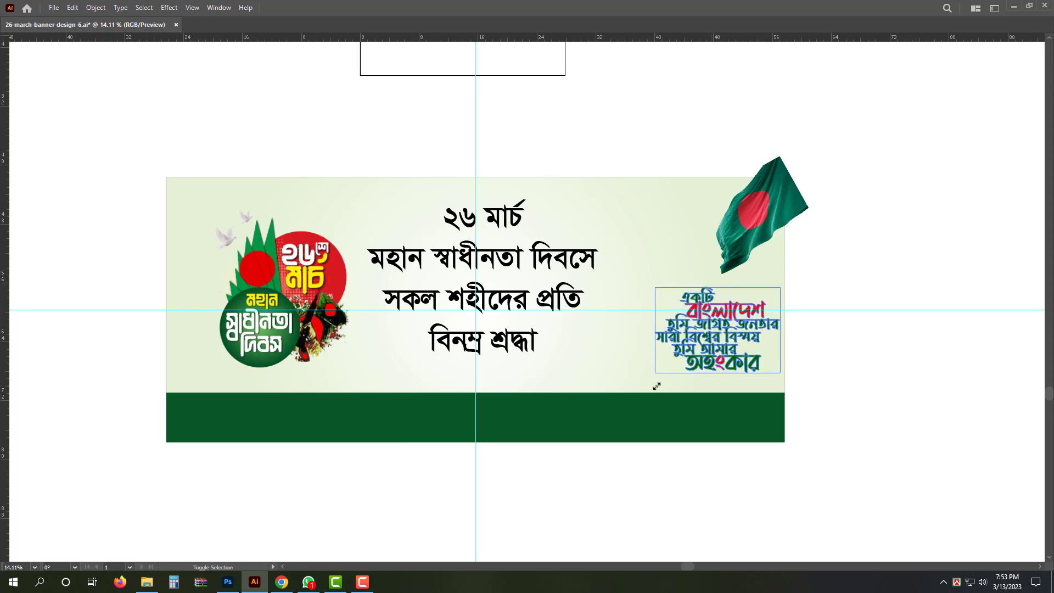
Enlarge the ২৬শে মার্চ emblem so it fills the left side of the banner above the green strip.
left_click(274, 223)
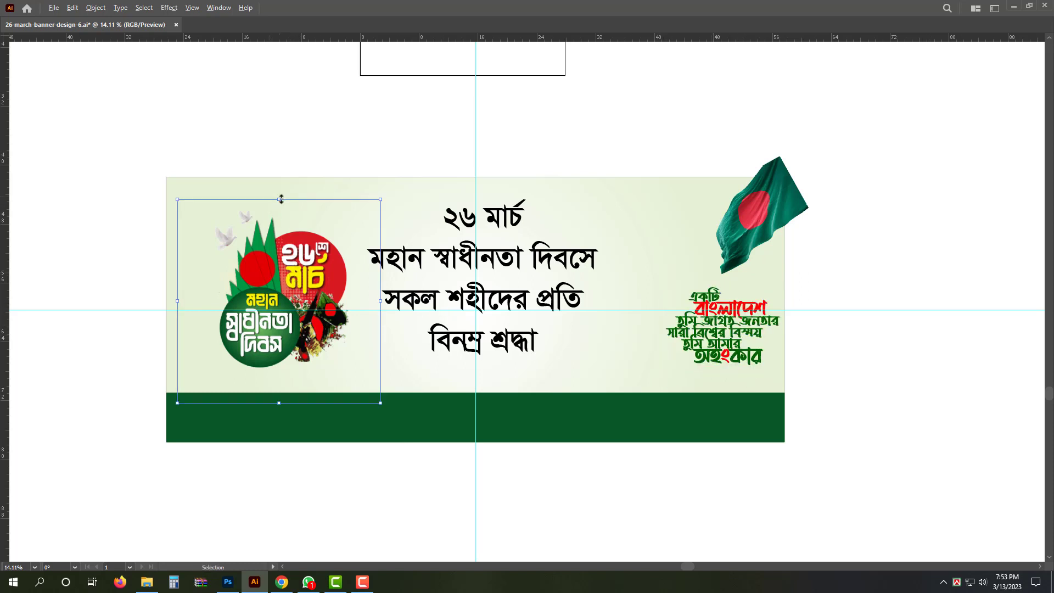
left_click_drag(281, 199, 297, 171)
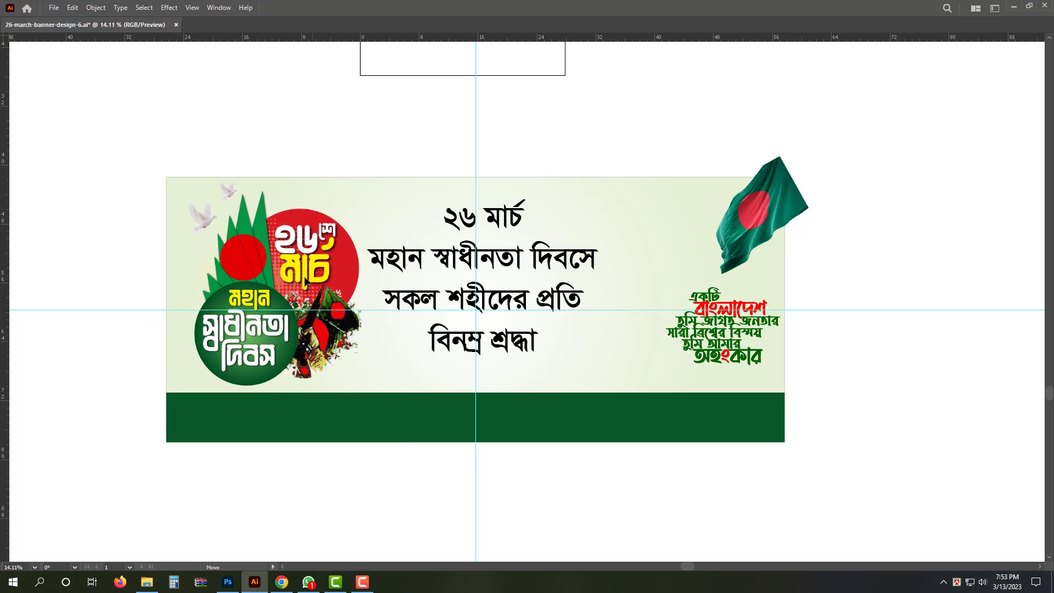
key("z")
left_click_drag(392, 338, 457, 350)
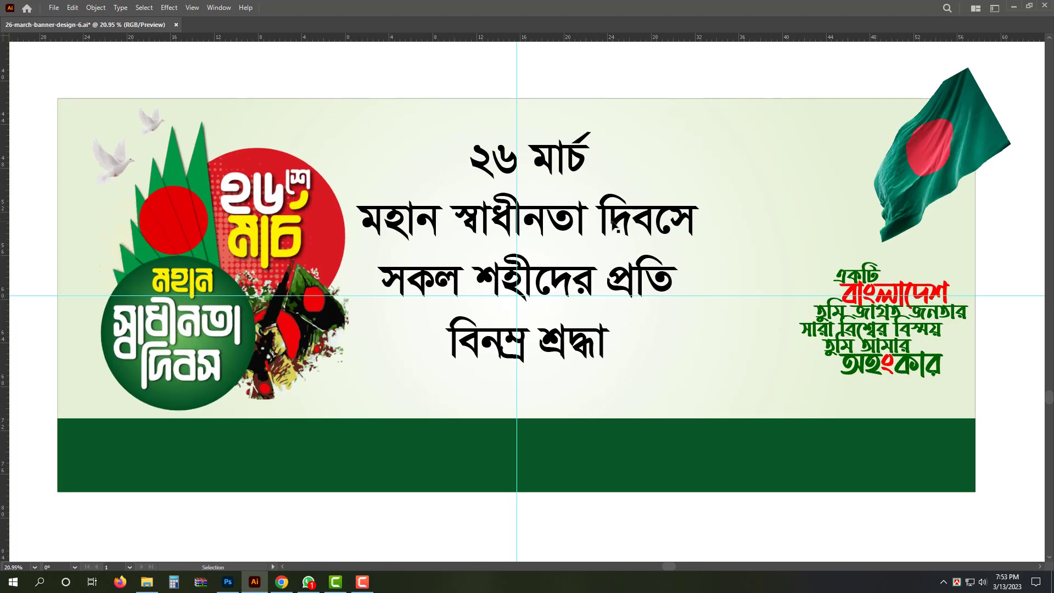
Delete the lines ২৬ মার্চ and মহান স্বাধীনতা দিবসে from the tribute text, keeping its last two lines.
key("v")
left_click(592, 225)
left_click_drag(603, 225, 614, 225)
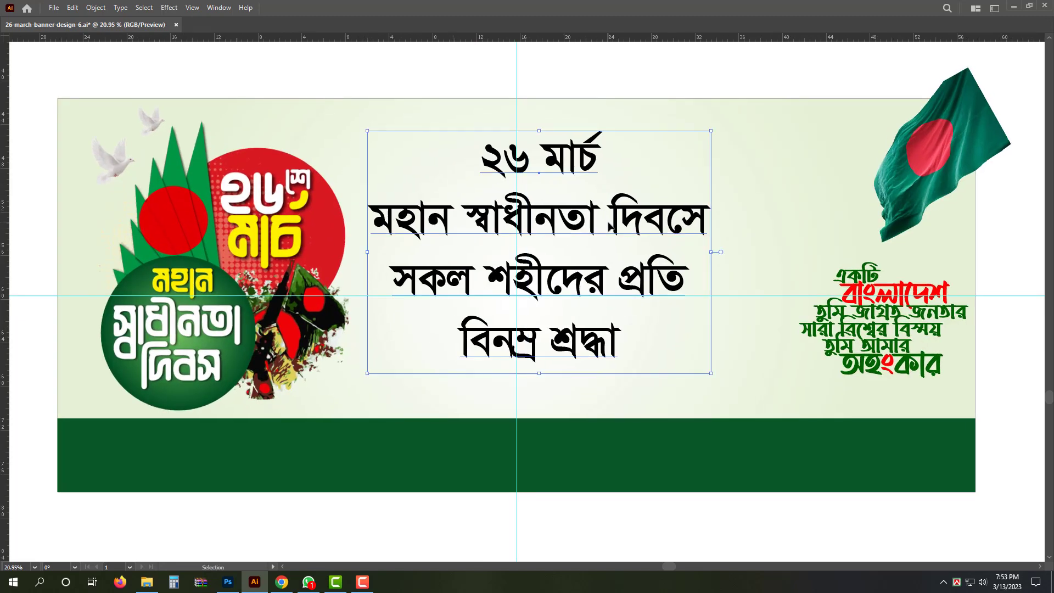
double_click(621, 222)
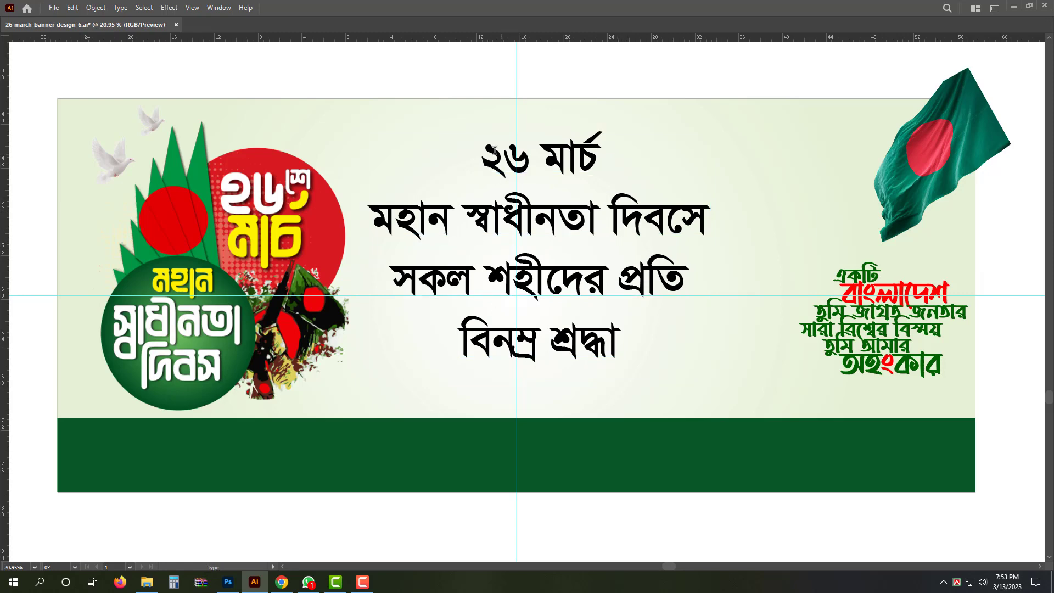
left_click_drag(541, 180, 744, 216)
key("BackSpace")
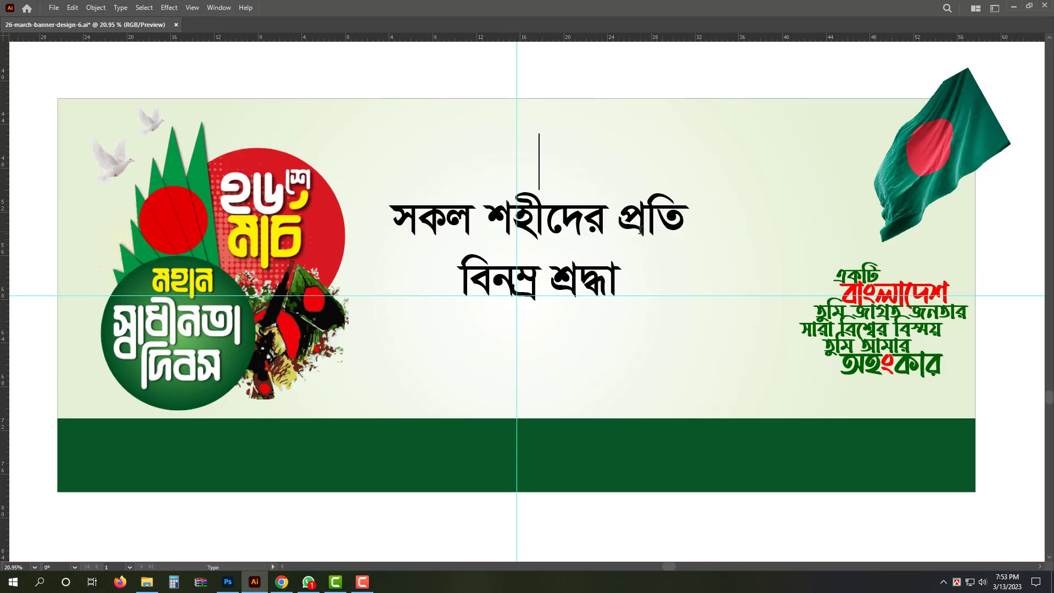
key("Delete")
key("Escape")
Enlarge the remaining tribute text and split বিনম্র শ্রদ্ধা into a separate text object below সকল শহীদের প্রতি.
left_click_drag(626, 164, 630, 213)
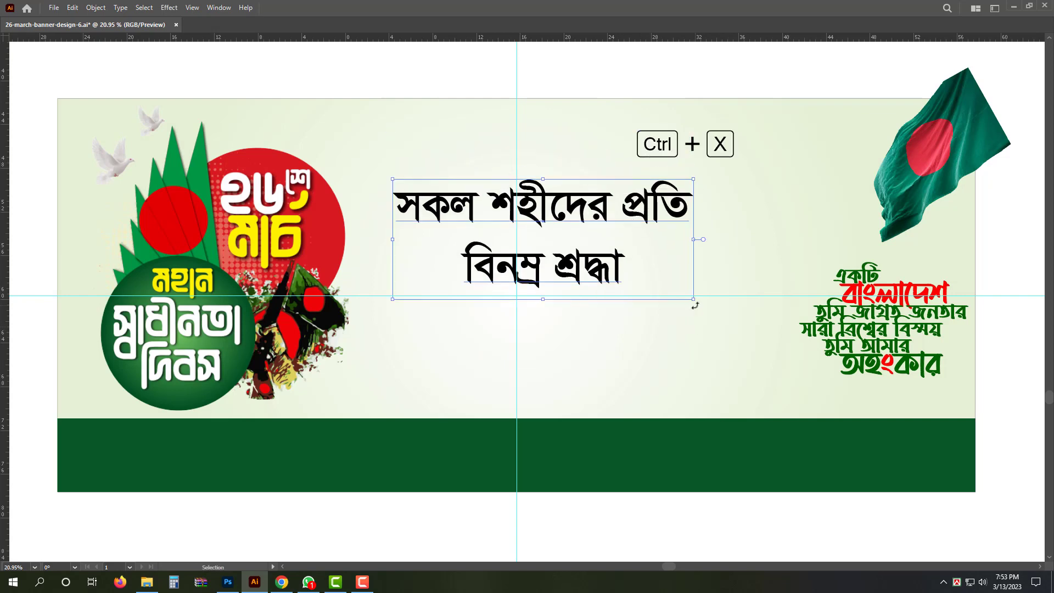
left_click_drag(694, 301, 758, 331)
triple_click(592, 290)
key("ctrl+x")
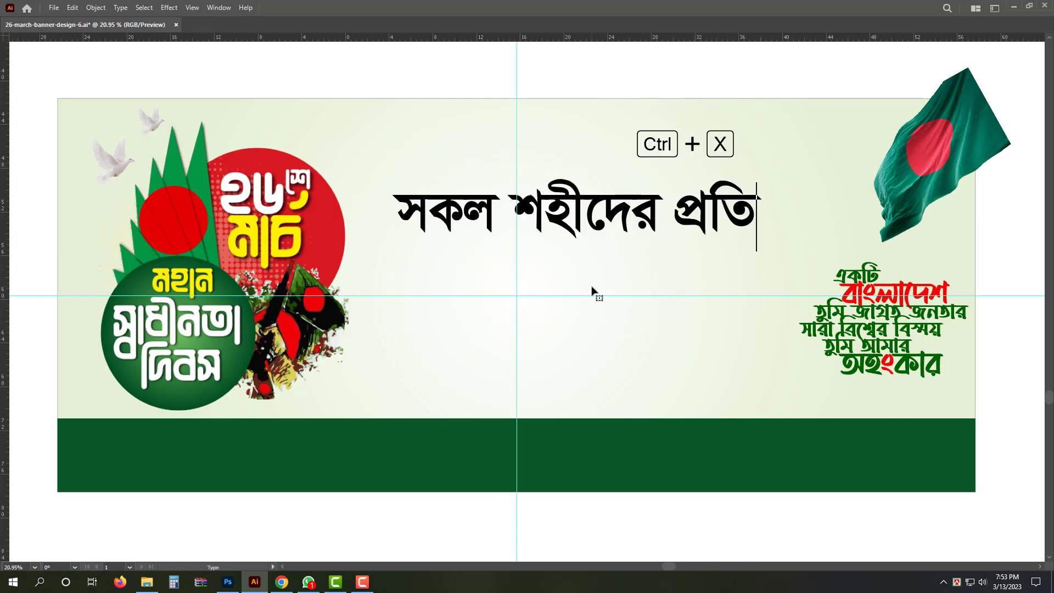
key("Escape")
left_click_drag(626, 238, 610, 350, "alt")
triple_click(607, 299)
key("ctrl+v")
key("Escape")
Set the line সকল শহীদের প্রতি in the font Li Alinur Bashundhara ANSI V1 and narrow it slightly.
left_click(588, 239)
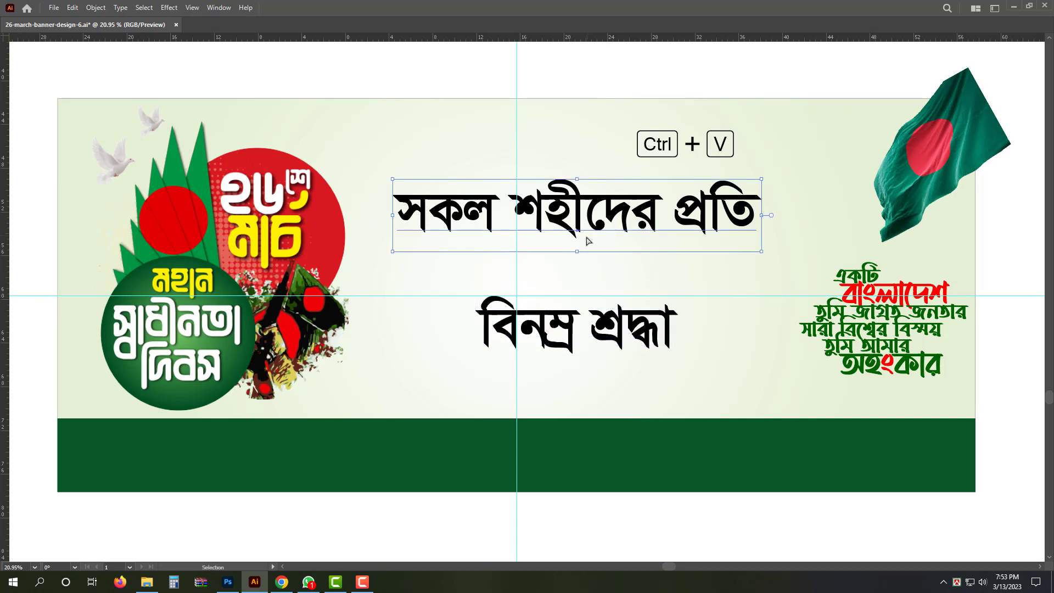
key("a")
key("ctrl+t")
left_click(912, 85)
type("li")
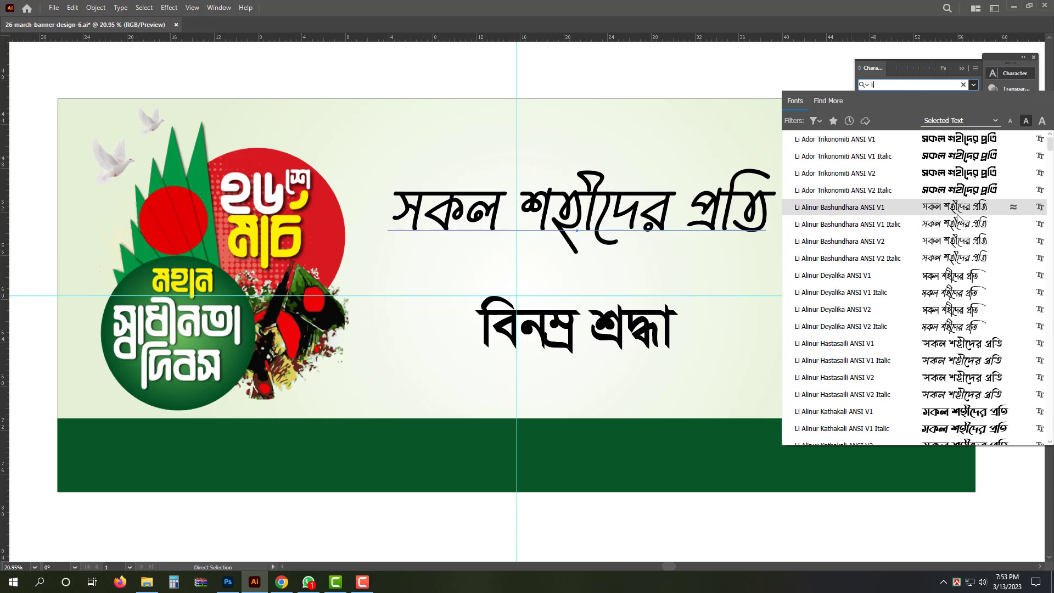
left_click(840, 207)
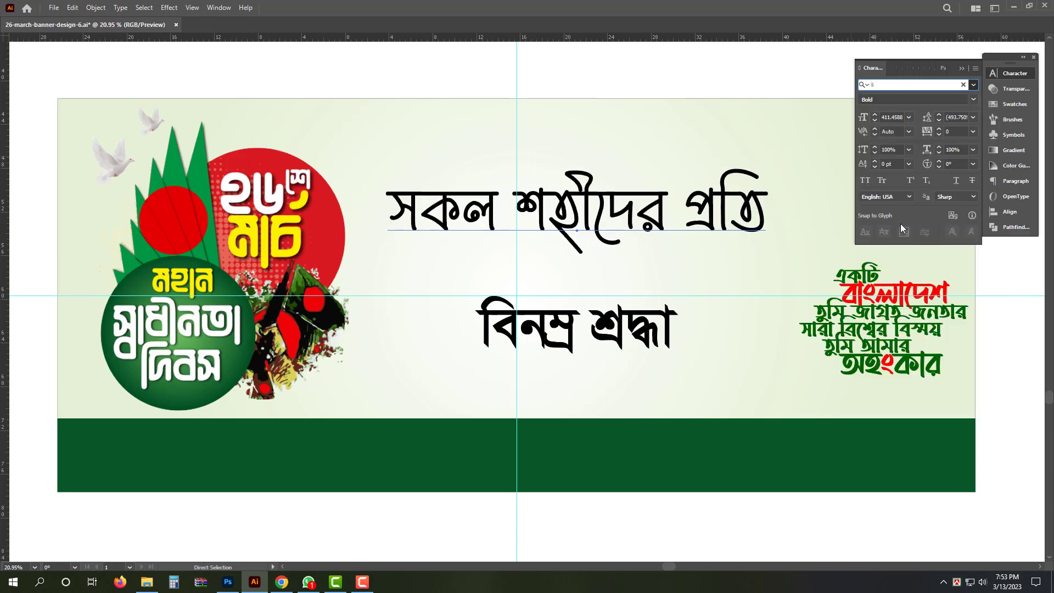
key("v")
left_click_drag(771, 216, 762, 216)
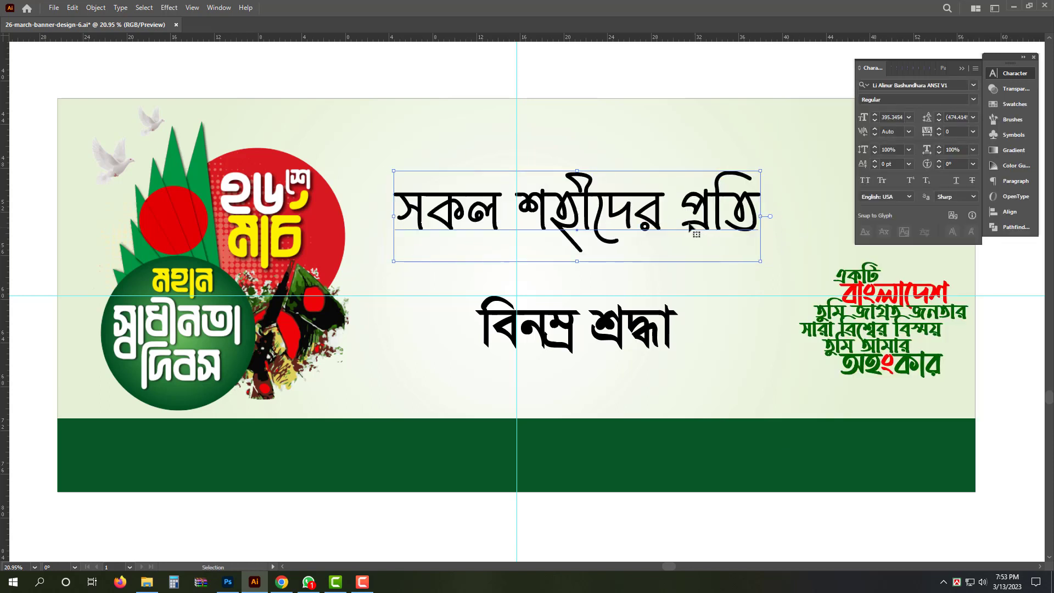
Move সকল শহীদের প্রতি slightly higher, place বিনম্র শ্রদ্ধা directly beneath its left end, and enlarge the second line.
left_click_drag(690, 223, 690, 207)
left_click(641, 339)
left_click_drag(641, 339, 727, 374)
key("ctrl+z")
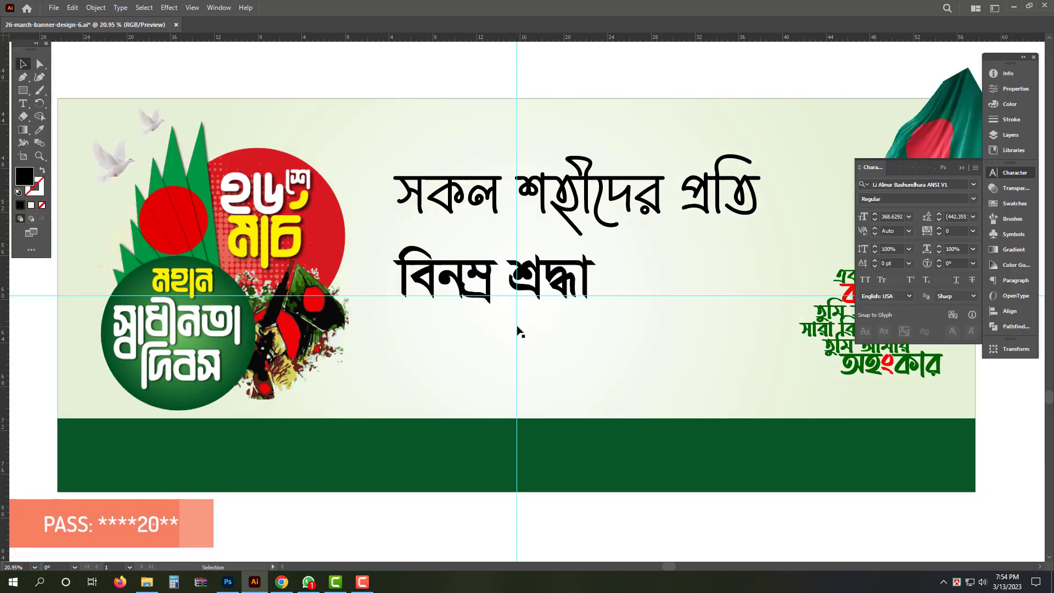
key("Tab")
left_click_drag(525, 292, 510, 292)
left_click_drag(576, 312, 616, 331)
Set the line বিনম্র শ্রদ্ধা in the font Li Alinur Kathakali ANSI V2.
left_click(535, 265)
key("a")
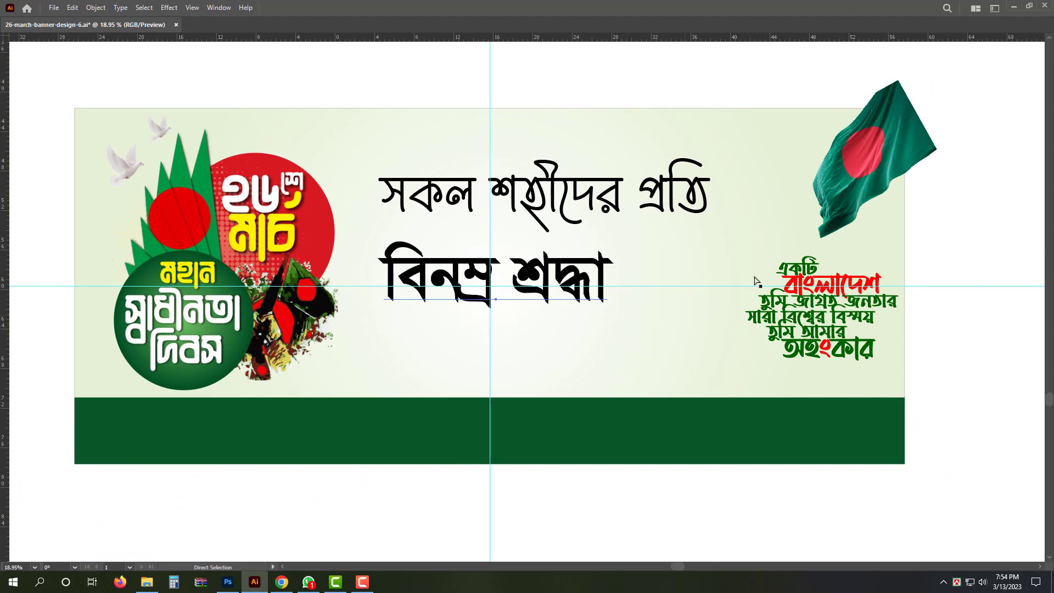
key("ctrl+t")
key("Tab")
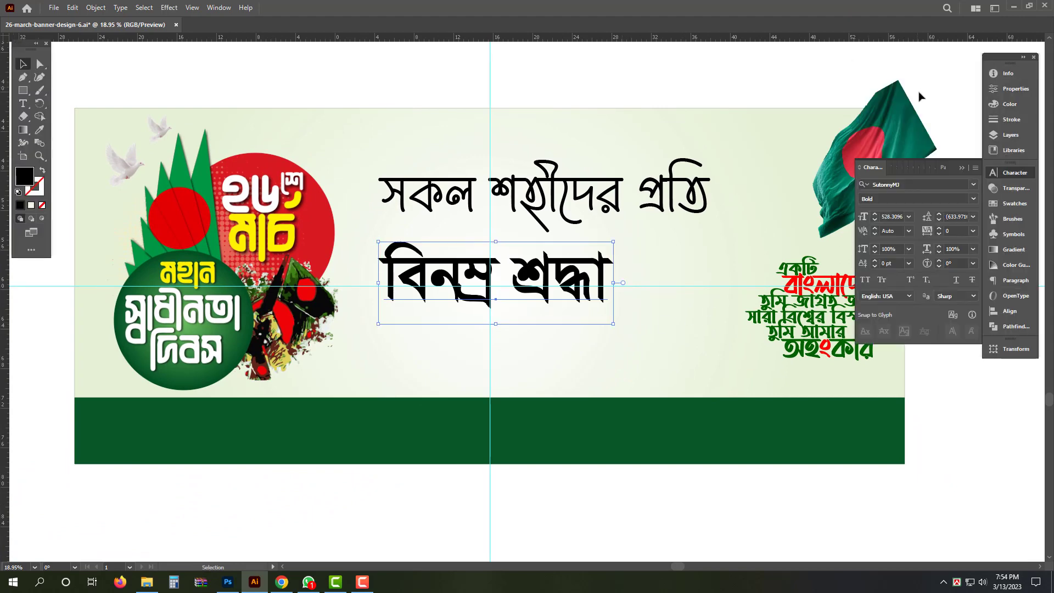
left_click(920, 184)
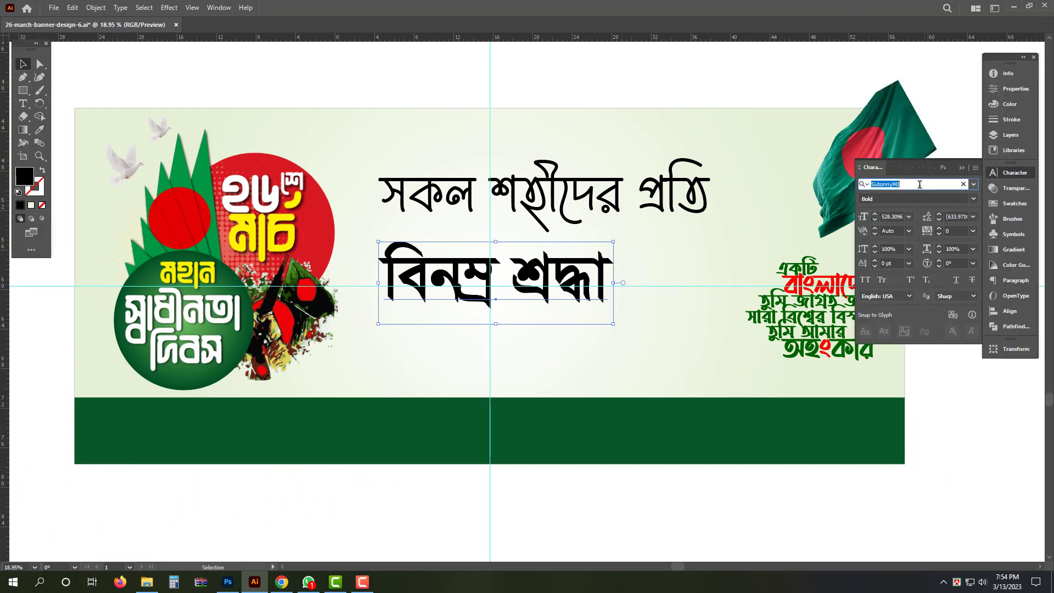
type("li")
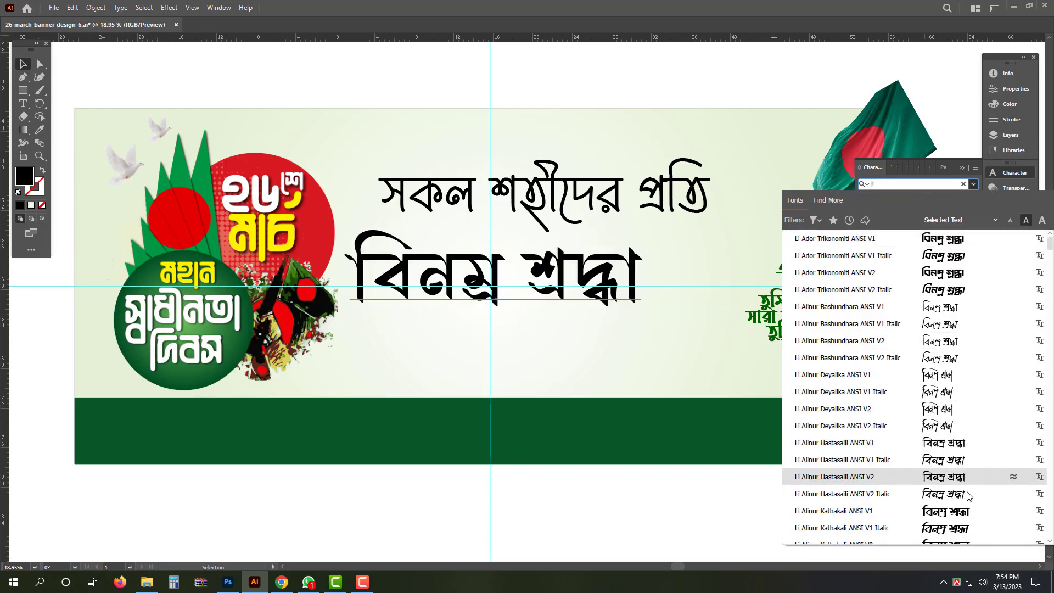
scroll(962, 520, "down", 2)
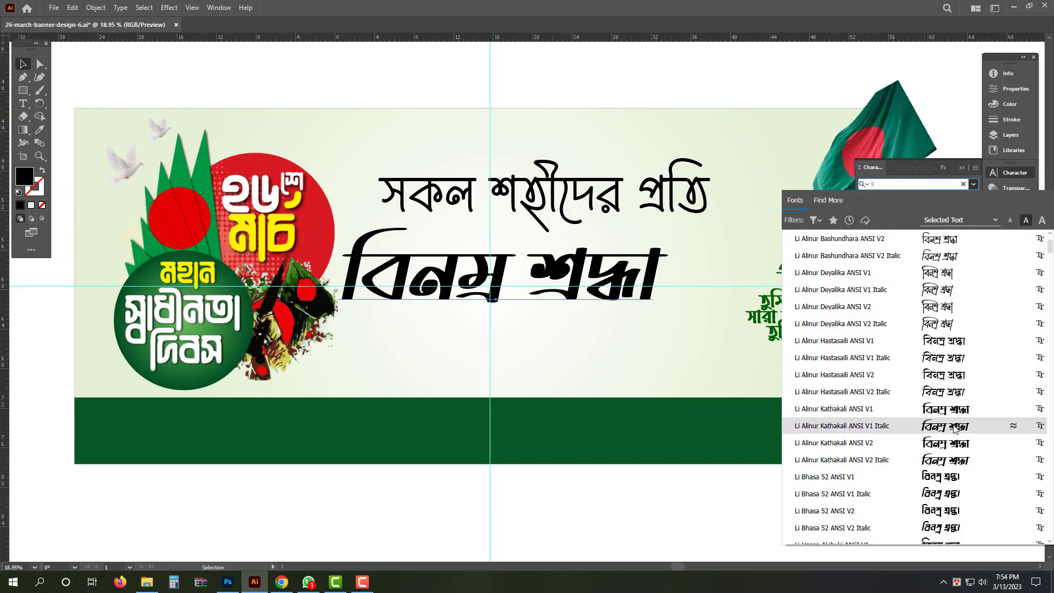
left_click(958, 442)
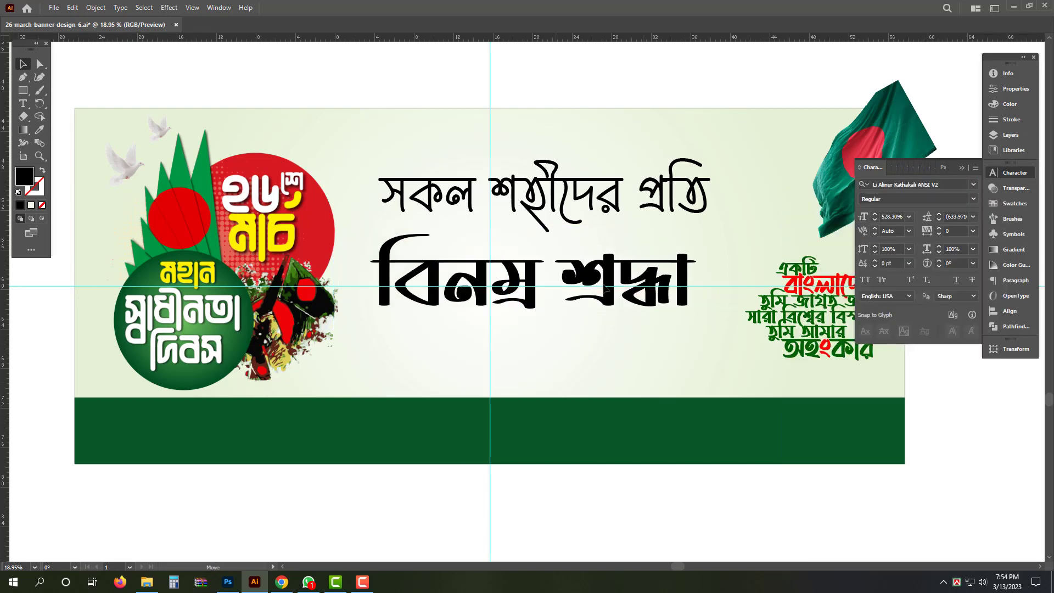
Left-align the two tribute lines and stretch বিনম্র শ্রদ্ধা to the width of the line above.
left_click(568, 203, "shift")
left_click(1010, 311)
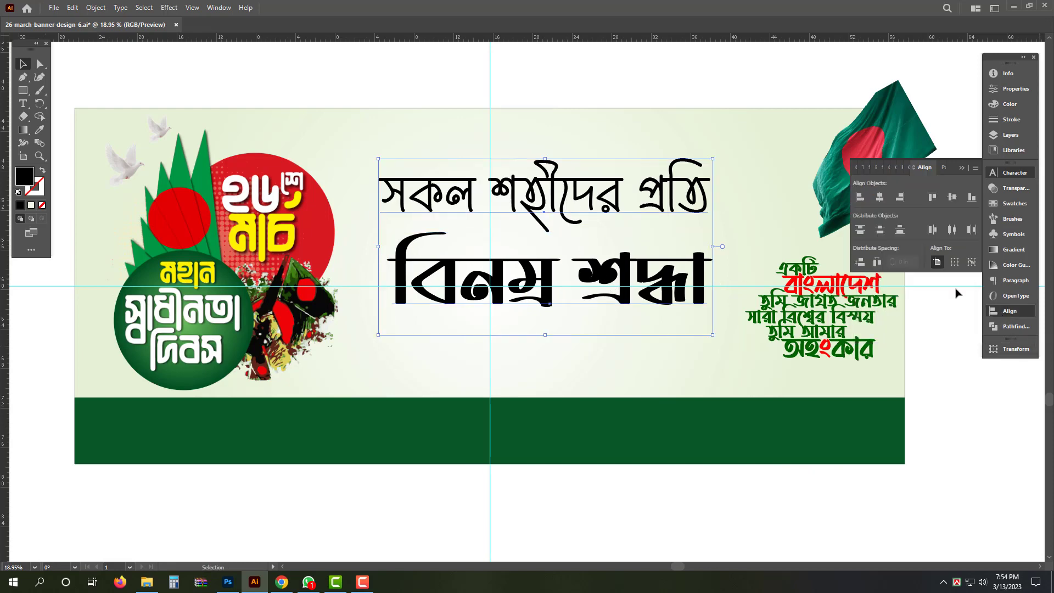
left_click(860, 197)
left_click(976, 450)
left_click(615, 292)
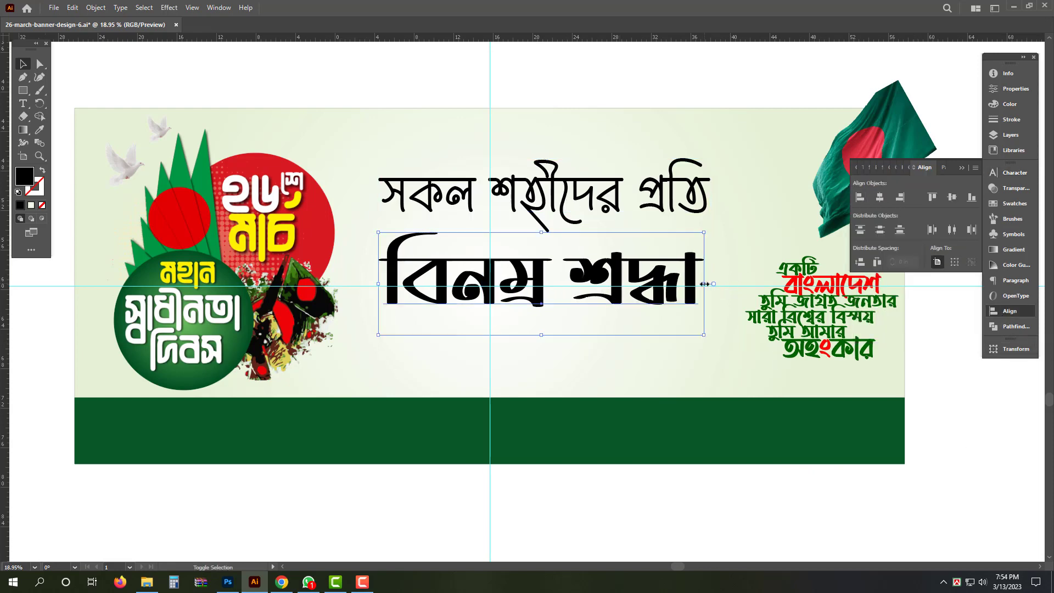
left_click_drag(704, 284, 716, 283)
Fill বিনম্র শ্রদ্ধা with the red of the emblem's circle and move both tribute lines lower on the banner.
key("i")
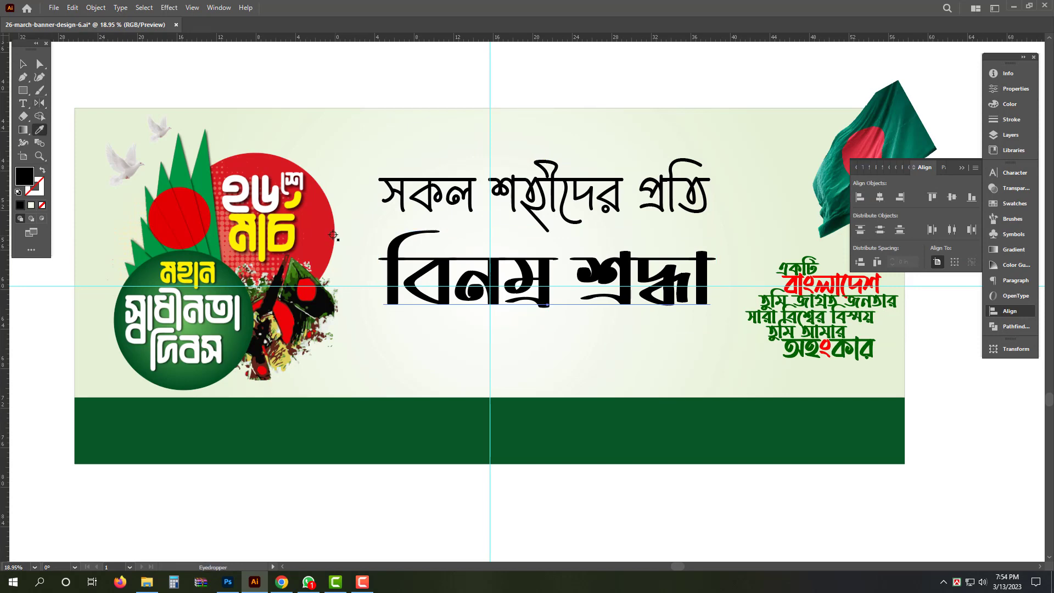
left_click(331, 245)
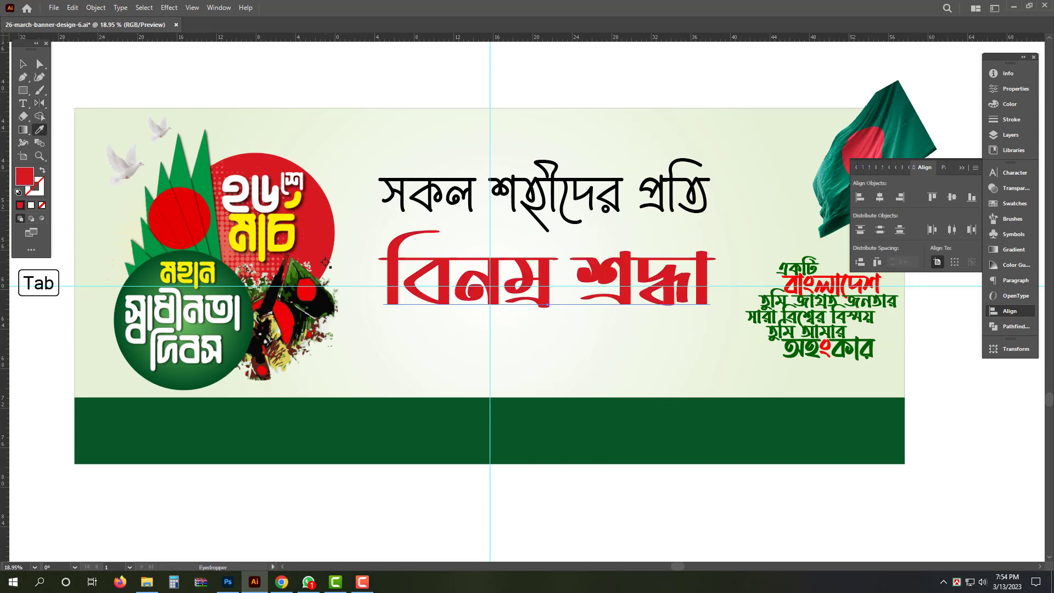
key("v")
key("Tab")
left_click(626, 237, "shift")
left_click_drag(686, 281, 701, 311)
left_click(956, 236)
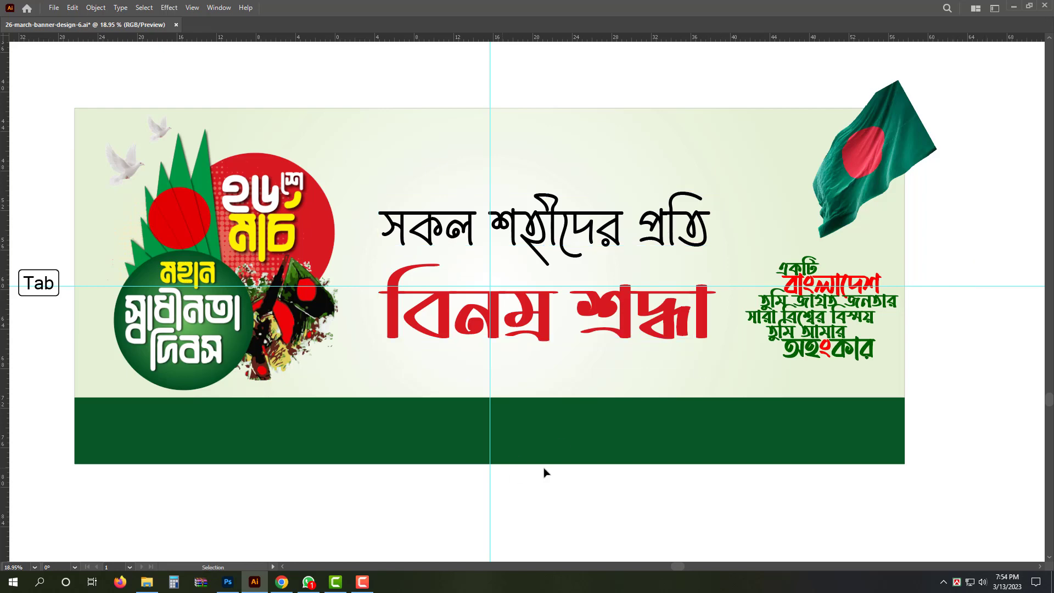
Move the slogan up beside the flag and shrink it, and enlarge the flag over the banner's upper-right corner.
left_click(832, 332)
left_click(948, 282)
left_click_drag(857, 282, 856, 217)
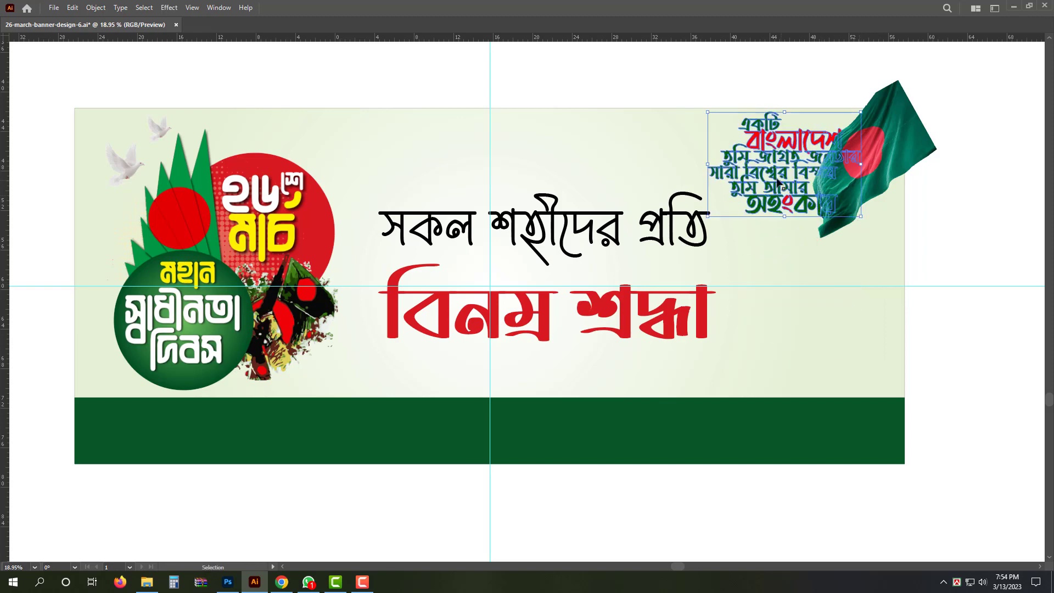
left_click_drag(708, 162, 750, 156)
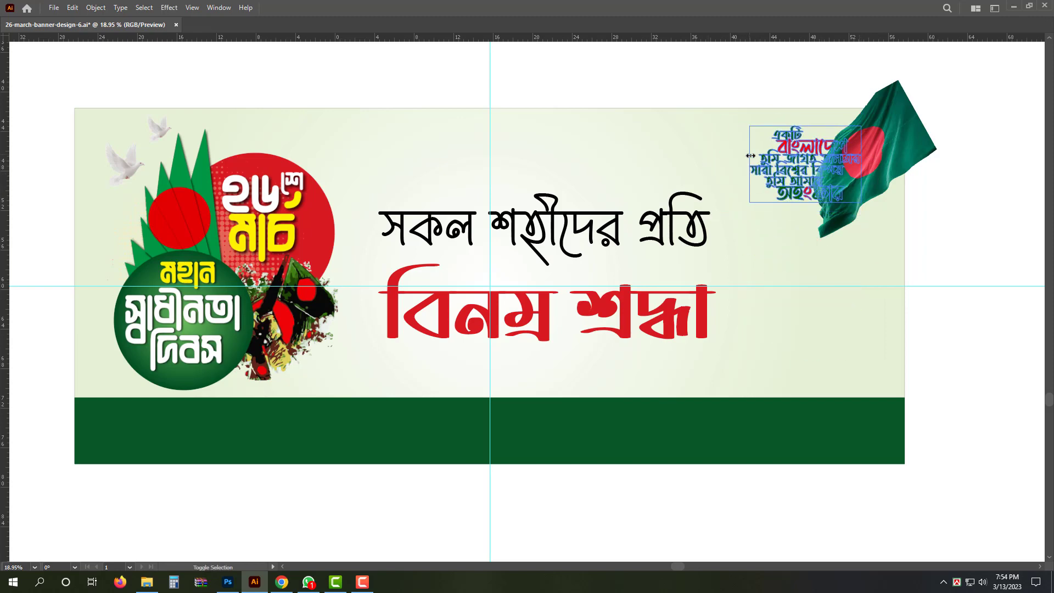
left_click(897, 144)
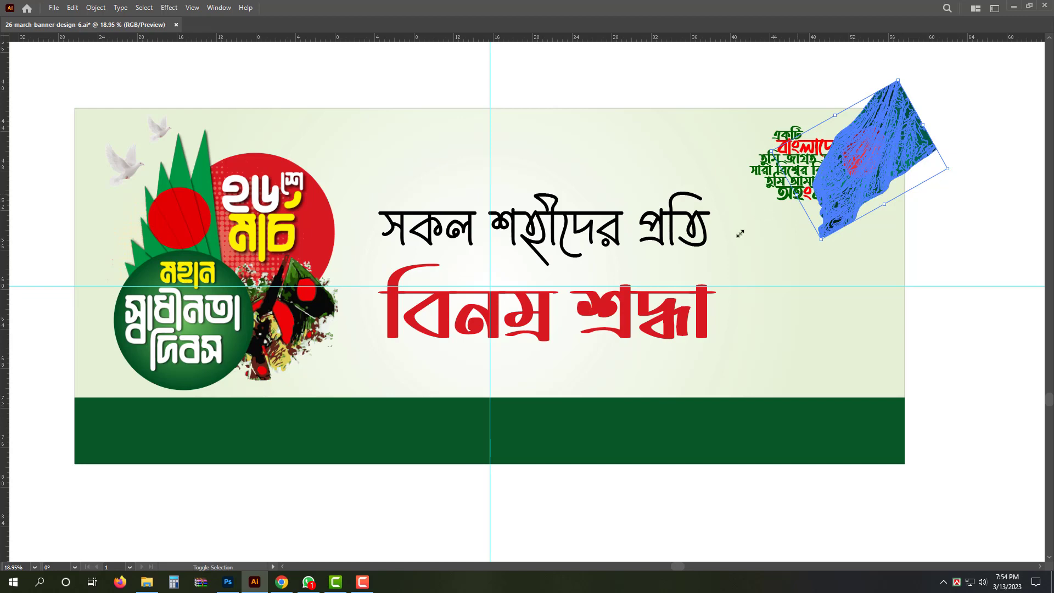
left_click_drag(740, 234, 718, 257)
left_click(983, 116)
Bring the slogan in front of the flag, move it onto the flag's lower half and shrink it slightly.
scroll(916, 121, "up", 1)
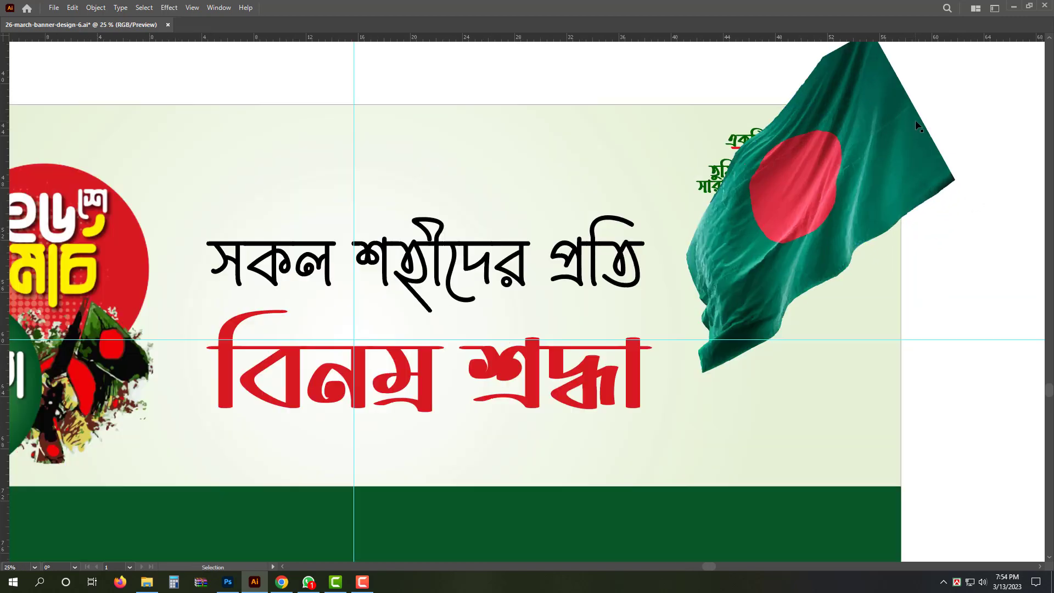
left_click(708, 182)
key("ctrl+shift+bracketright")
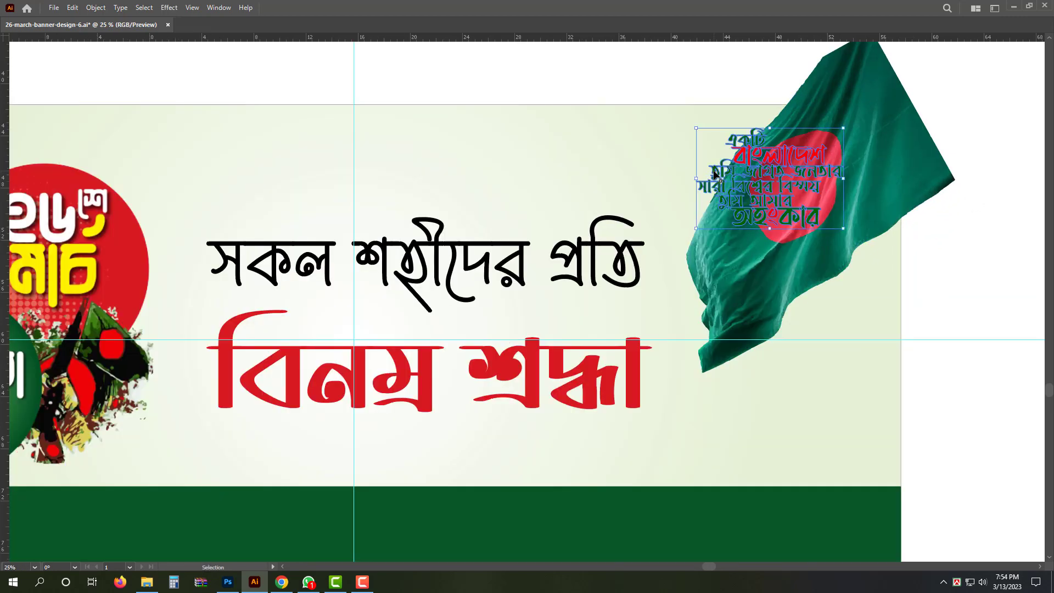
left_click_drag(779, 178, 775, 241)
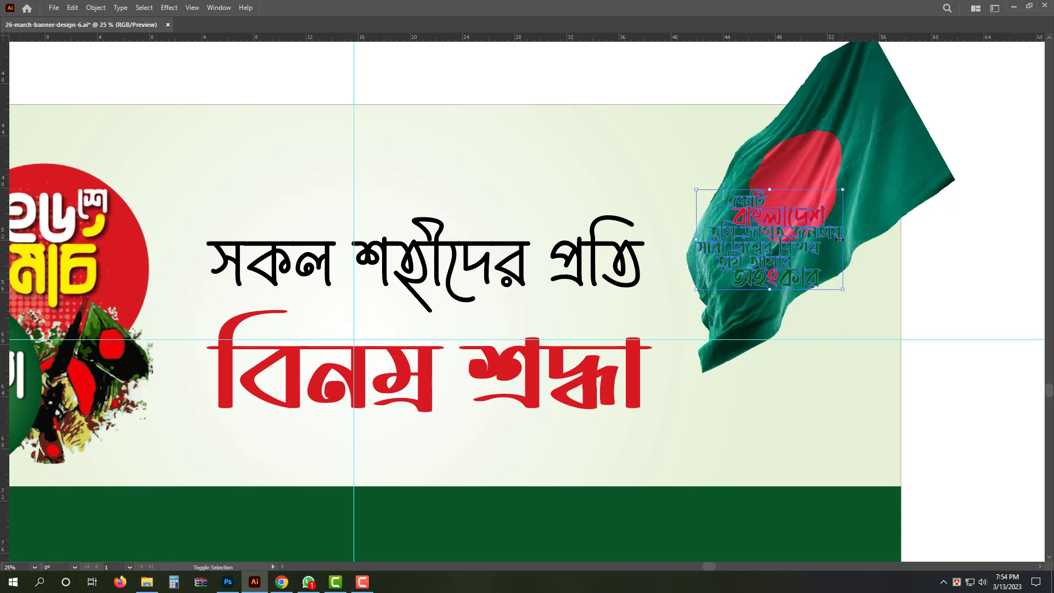
left_click_drag(839, 240, 828, 240)
Try a white fill for the slogan on the flag.
key("Tab")
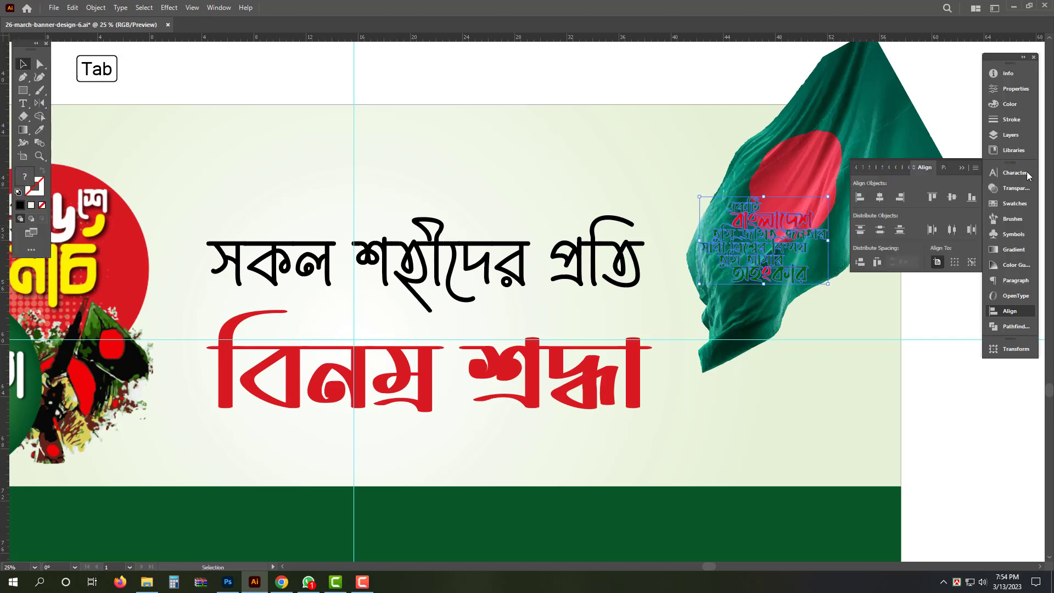
left_click(1009, 104)
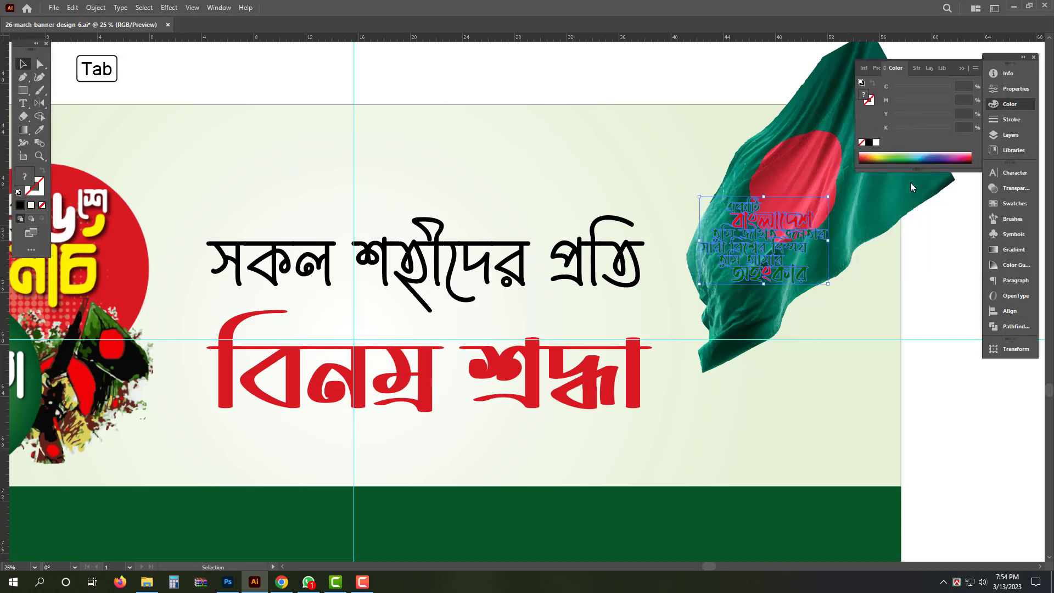
left_click(877, 142)
left_click(922, 277)
scroll(794, 299, "down", 2)
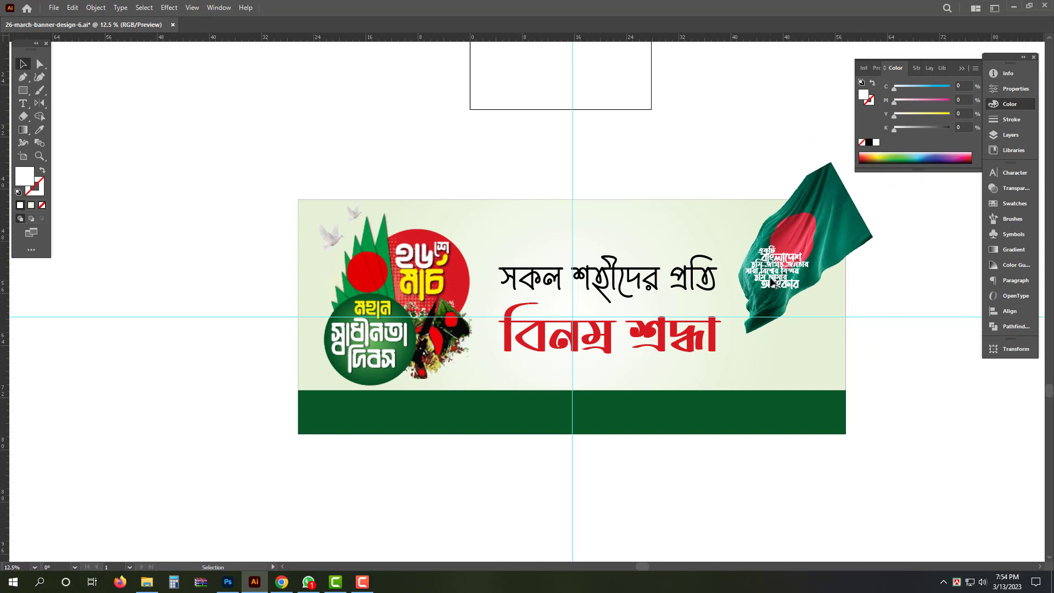
Undo the slogan's white fill and place the slogan below the flag, just above the green strip.
key("ctrl+z")
key("ctrl+z")
left_click_drag(739, 251, 754, 330)
left_click_drag(824, 351, 806, 298)
left_click(829, 319)
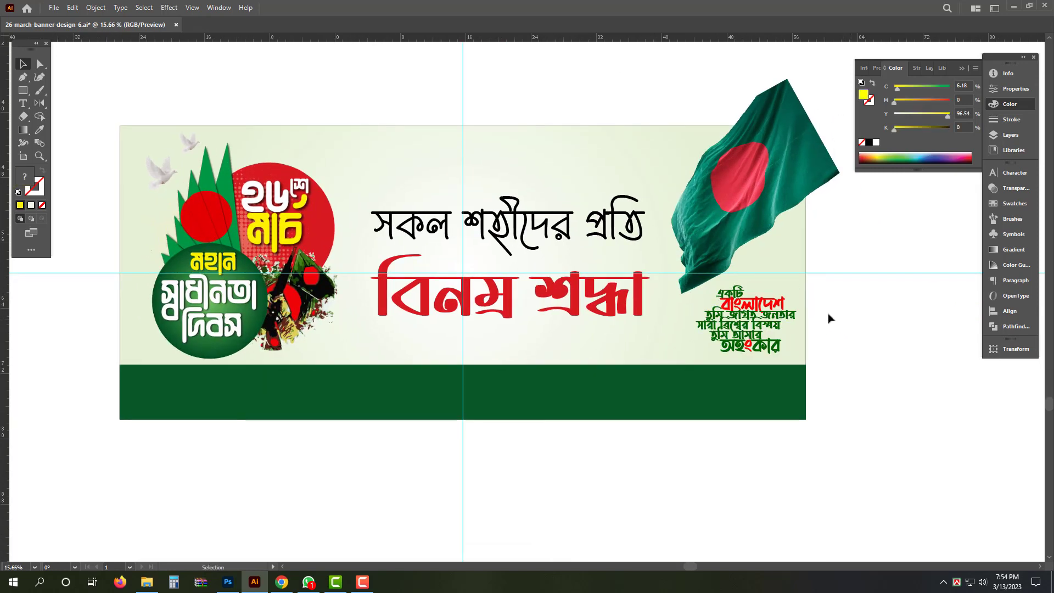
Draw a straight diagonal Pen line from beyond the banner's right edge to below its lower edge near the middle.
scroll(829, 318, "down", 1)
key("p")
left_click(816, 236)
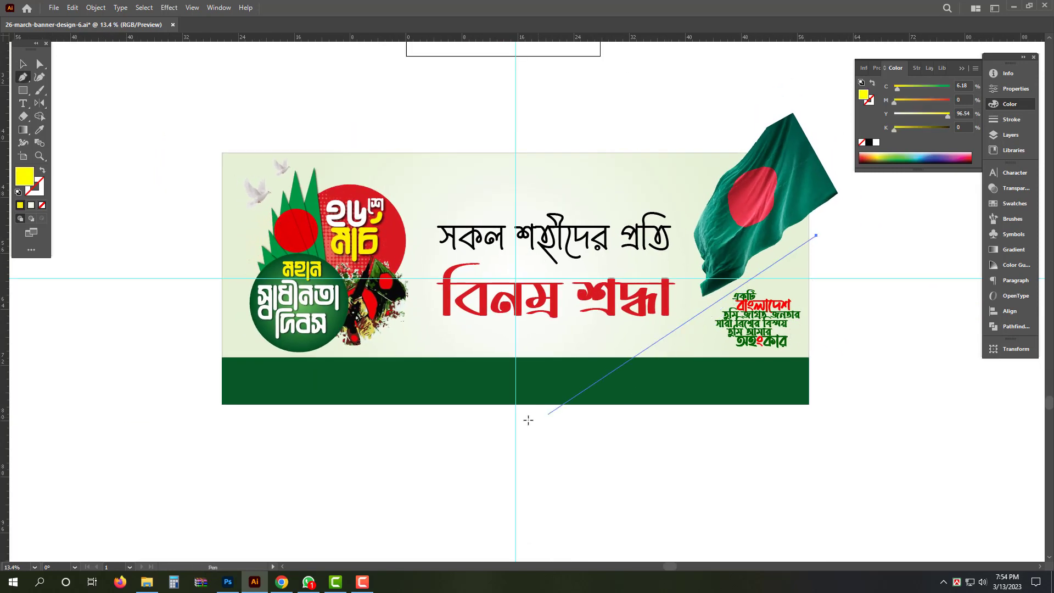
left_click(496, 436)
key("v")
left_click(643, 450)
Divide the banner's background rectangle along the diagonal line and ungroup the resulting pieces.
key("a")
left_click(707, 350)
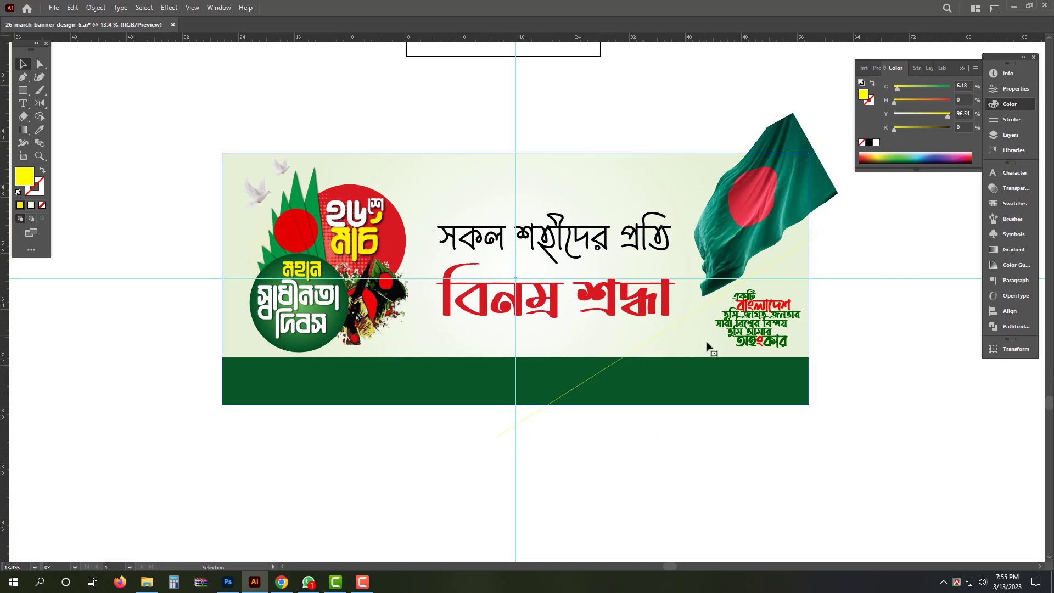
key("v")
left_click_drag(569, 458, 488, 425)
left_click(1003, 327)
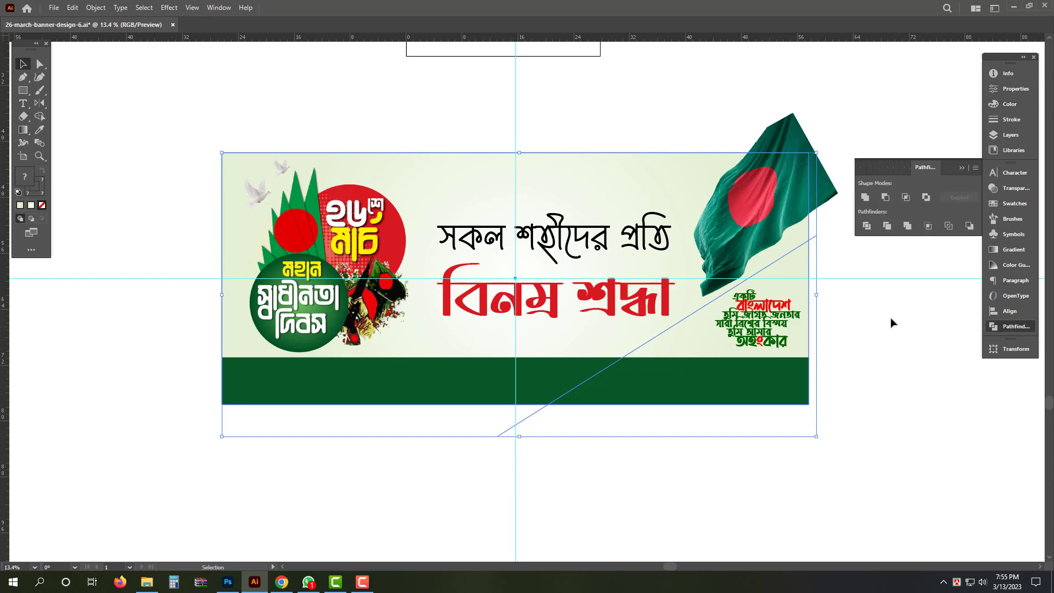
left_click(866, 225)
right_click(843, 255)
left_click(890, 347)
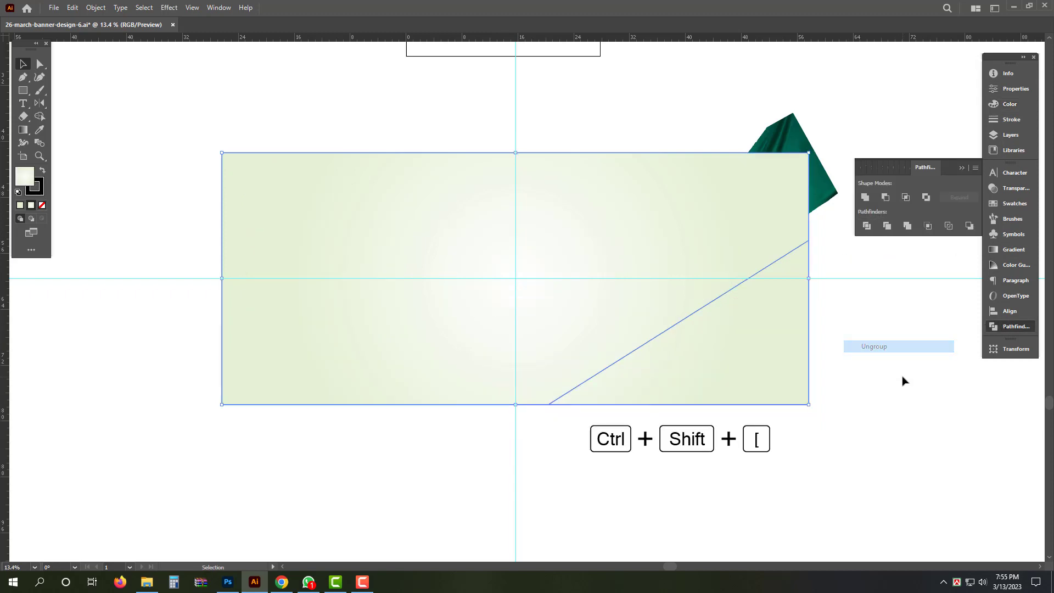
Send the divided background and its separated corner triangle behind all the other banner artwork.
key("ctrl+shift+bracketleft")
left_click(733, 344)
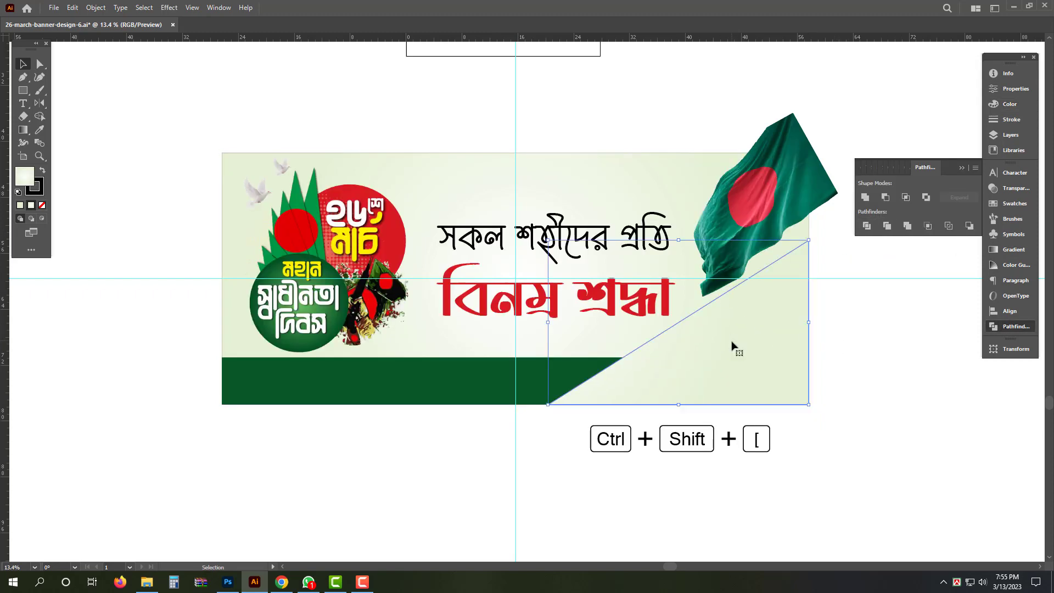
key("ctrl+shift+bracketleft")
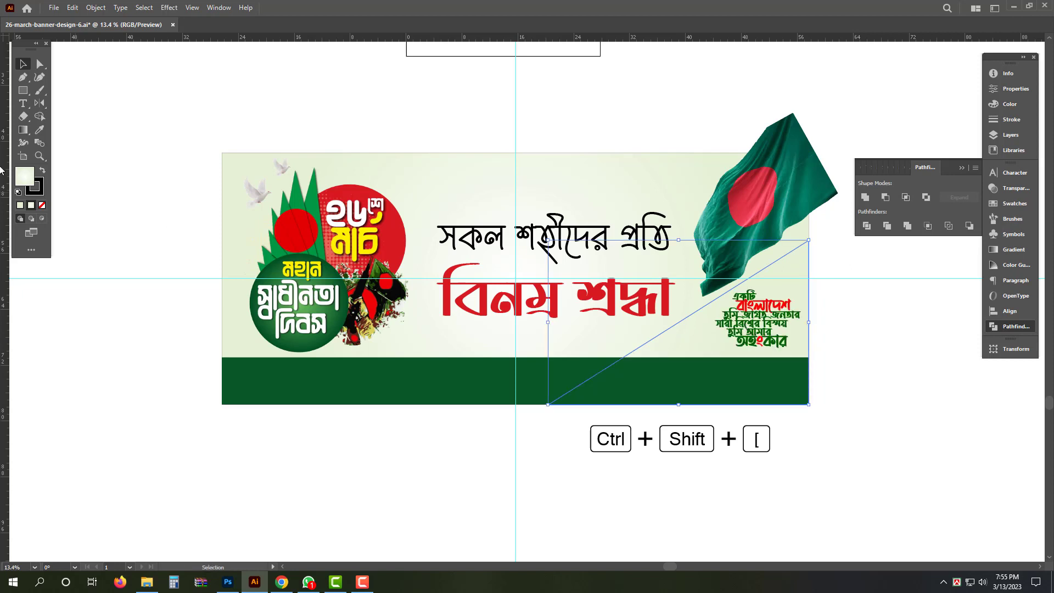
Remove the corner triangle's stroke and fill the triangle with the dark green sampled from the flag.
left_click(42, 209)
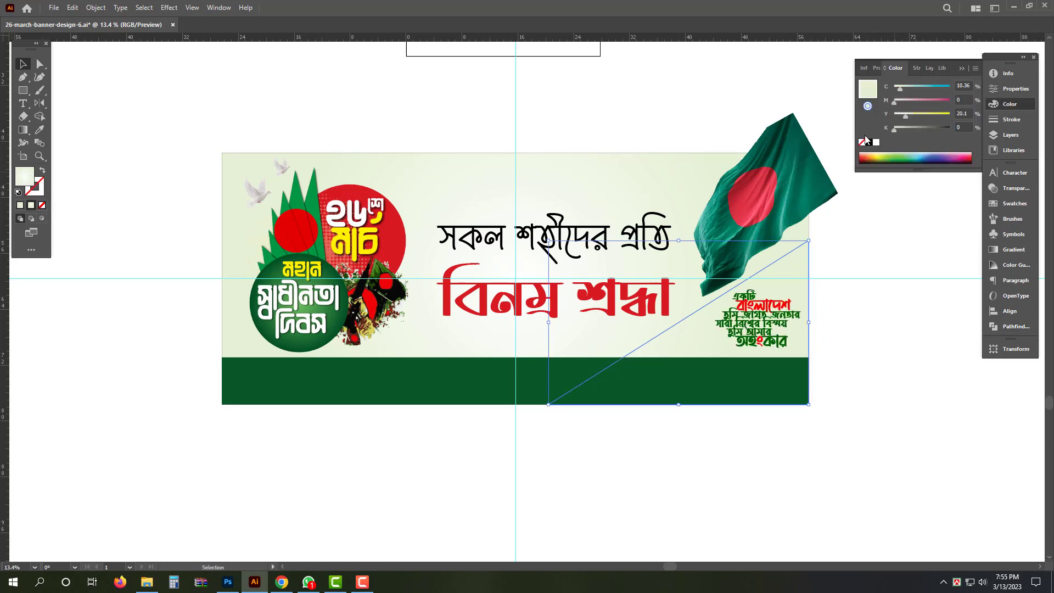
key("i")
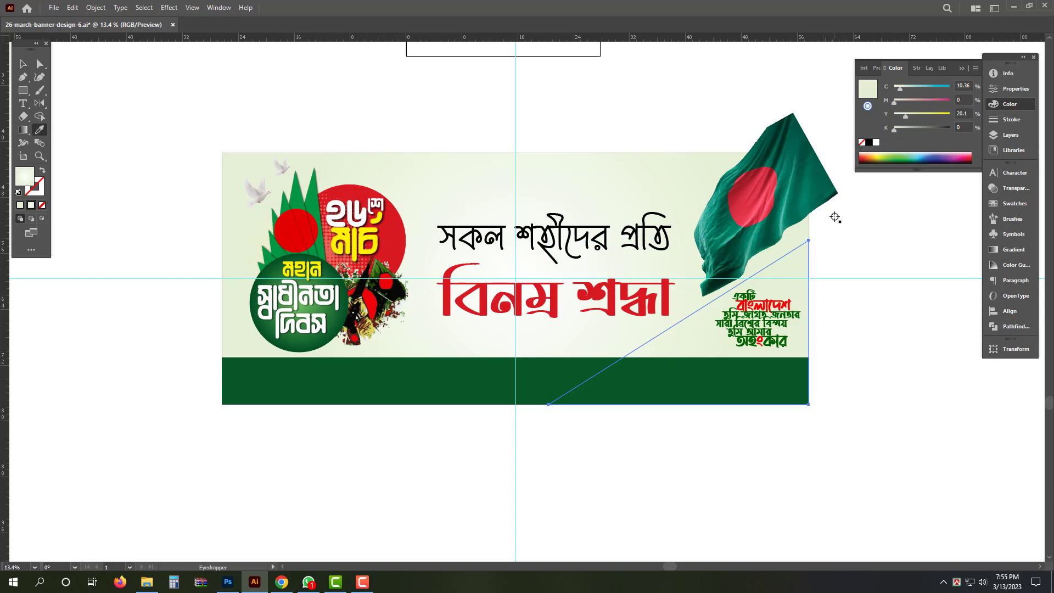
left_click(815, 199)
key("v")
Fill the slogan on the green corner triangle with white.
scroll(811, 307, "up", 2)
left_click(731, 312)
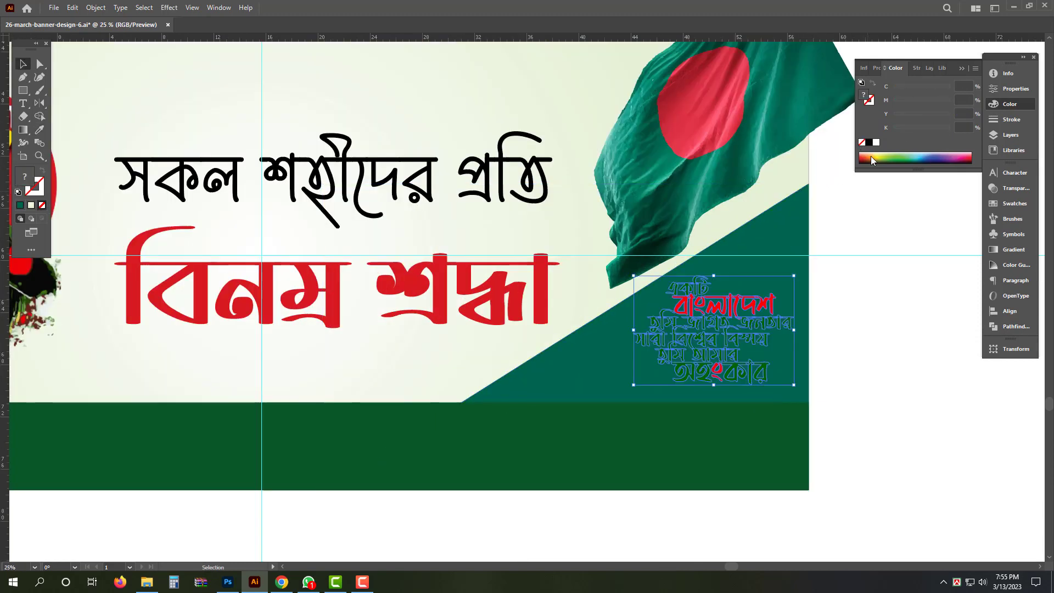
left_click(876, 143)
left_click(615, 379)
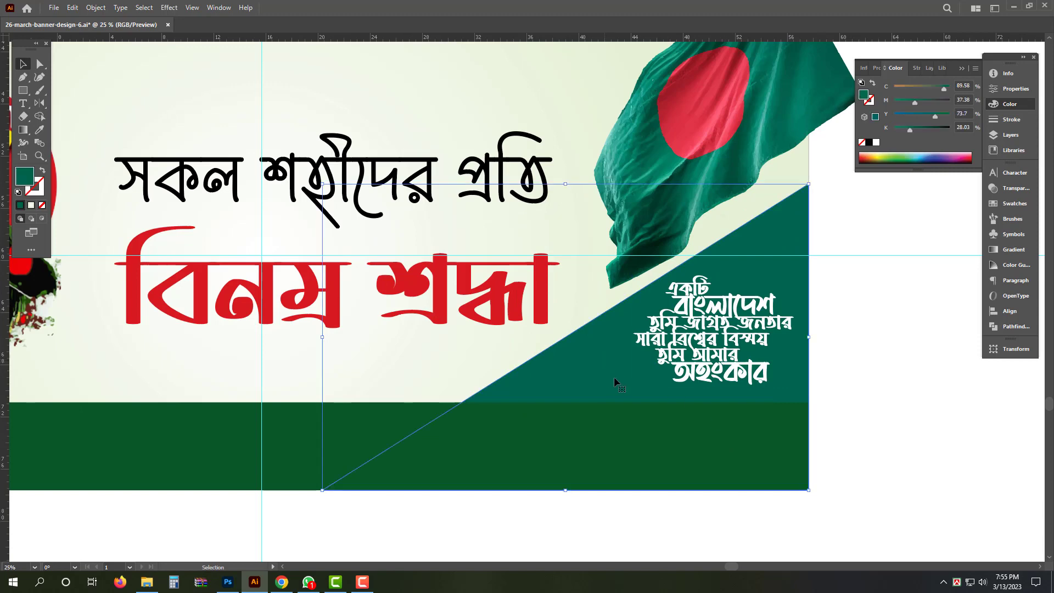
Make a slightly offset copy of the bottom green strip in the emblem's yellow, forming a thin line along the strip's upper edge.
left_click_drag(673, 437, 565, 407)
left_click_drag(327, 383, 371, 394)
key("i")
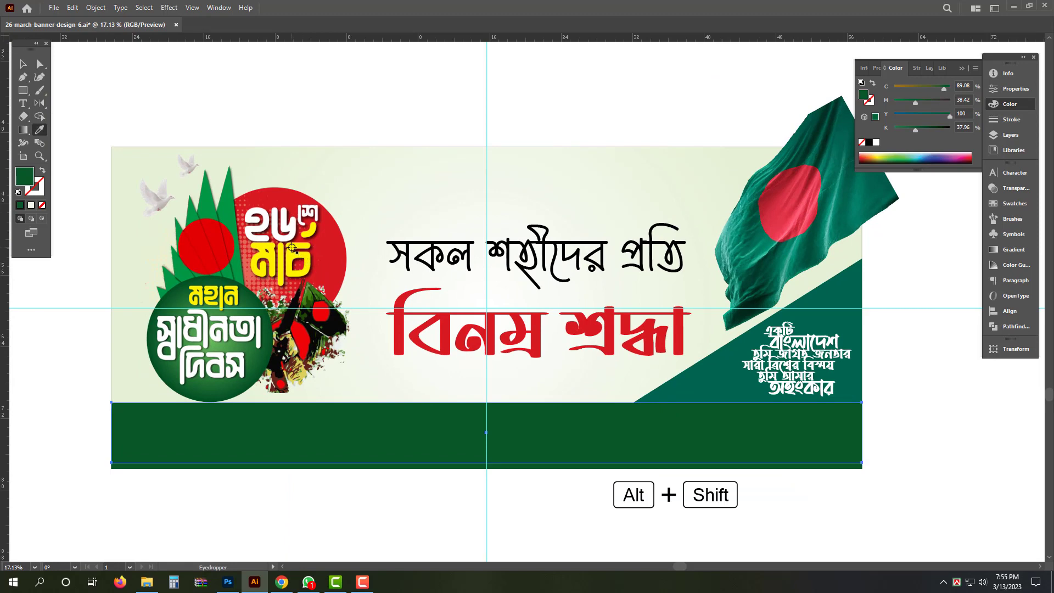
left_click(291, 248)
key("v")
scroll(445, 508, "down", 2)
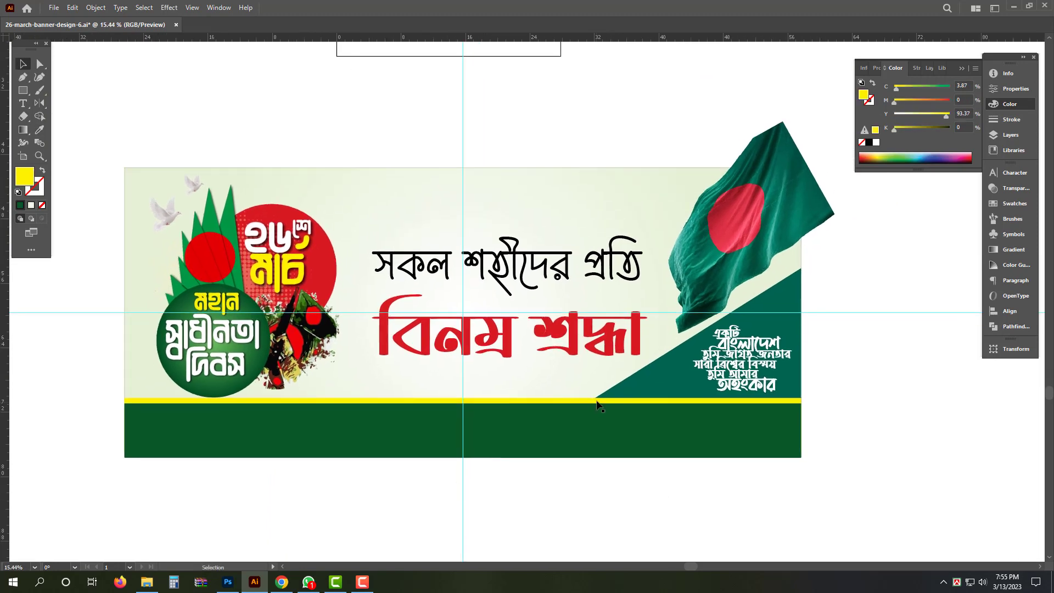
Shift the yellow strip slightly down to thin the visible line and set its fill to 0% cyan and 30% magenta.
left_click(597, 402)
left_click_drag(597, 401, 598, 402)
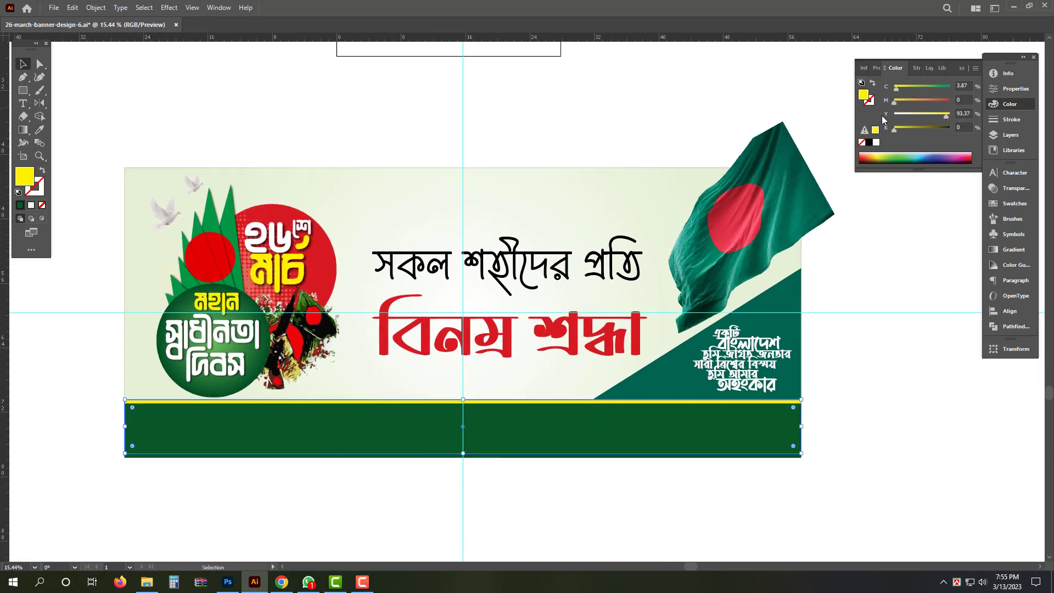
left_click(962, 85)
type("0")
key("Tab")
type("30")
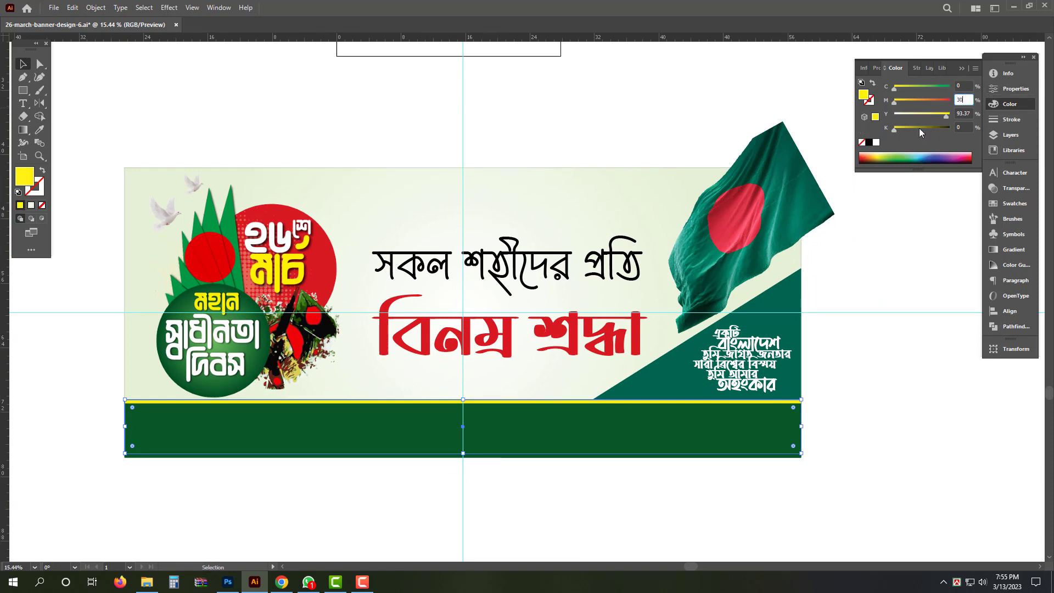
key("Tab")
left_click(869, 391)
Hide the panels and the guides for an unobstructed view of the banner.
key("Tab")
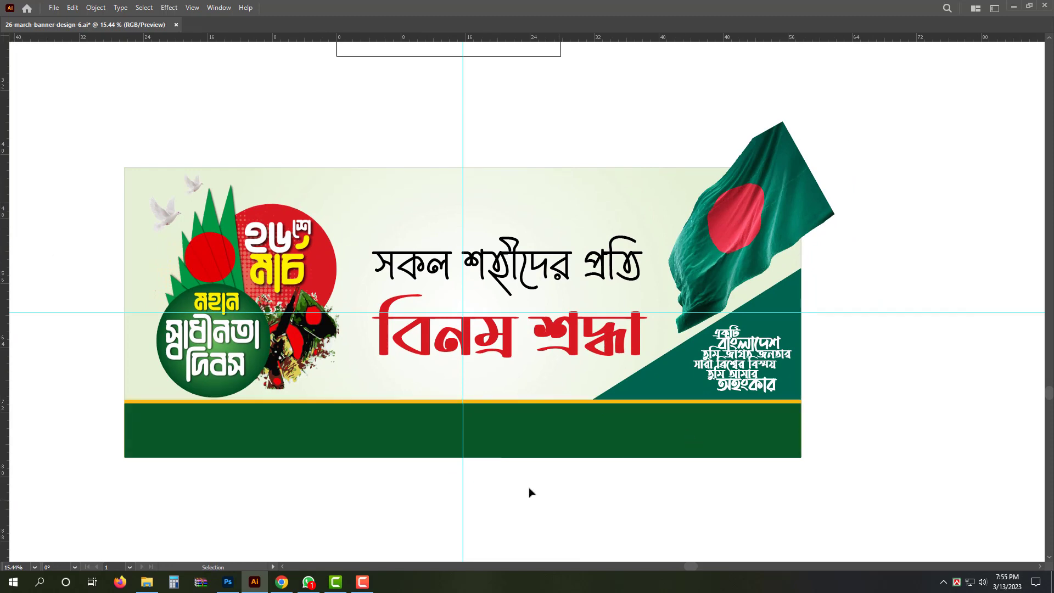
scroll(533, 488, "up", 1)
key("ctrl+semicolon")
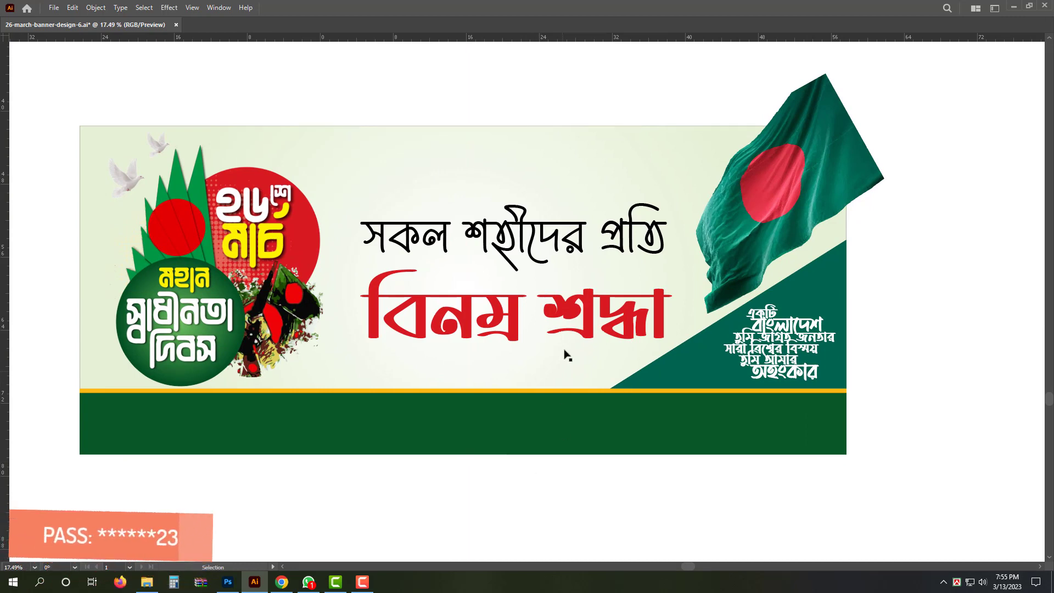
Move both lines of the tribute text together slightly up and to the left.
left_click(570, 310)
left_click(565, 244, "shift")
left_click_drag(566, 244, 563, 240)
left_click(871, 330)
Enlarge the Independence Day emblem artwork slightly.
left_click(265, 281)
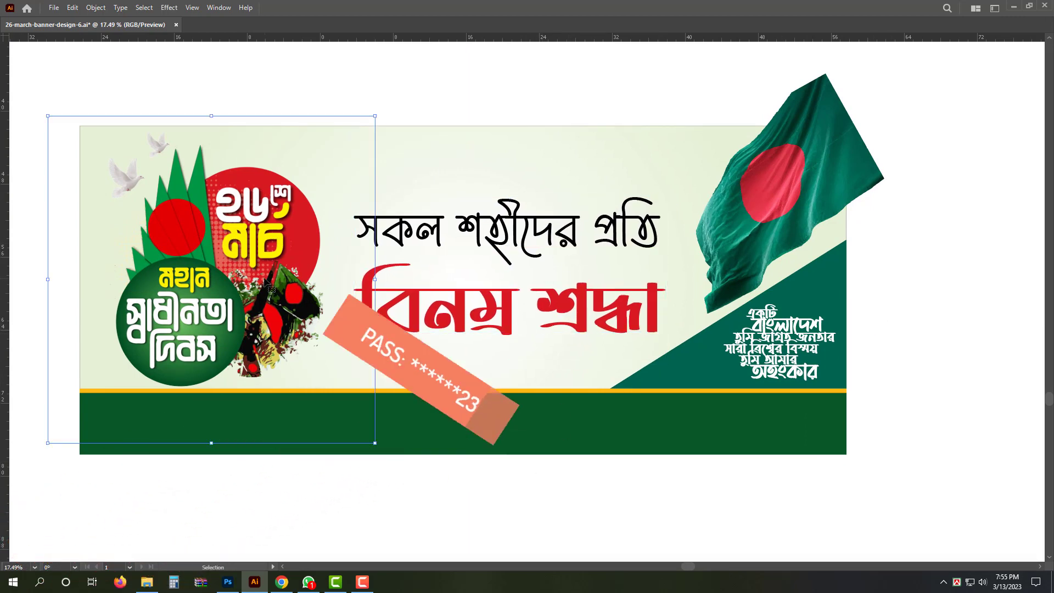
key("z")
left_click(357, 449, "alt")
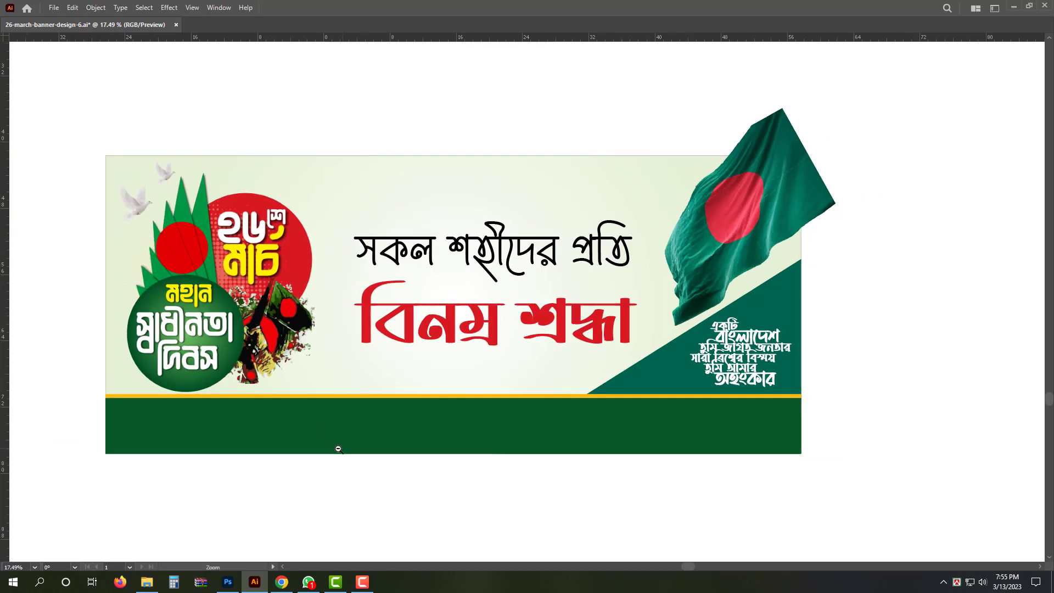
left_click(338, 449, "alt")
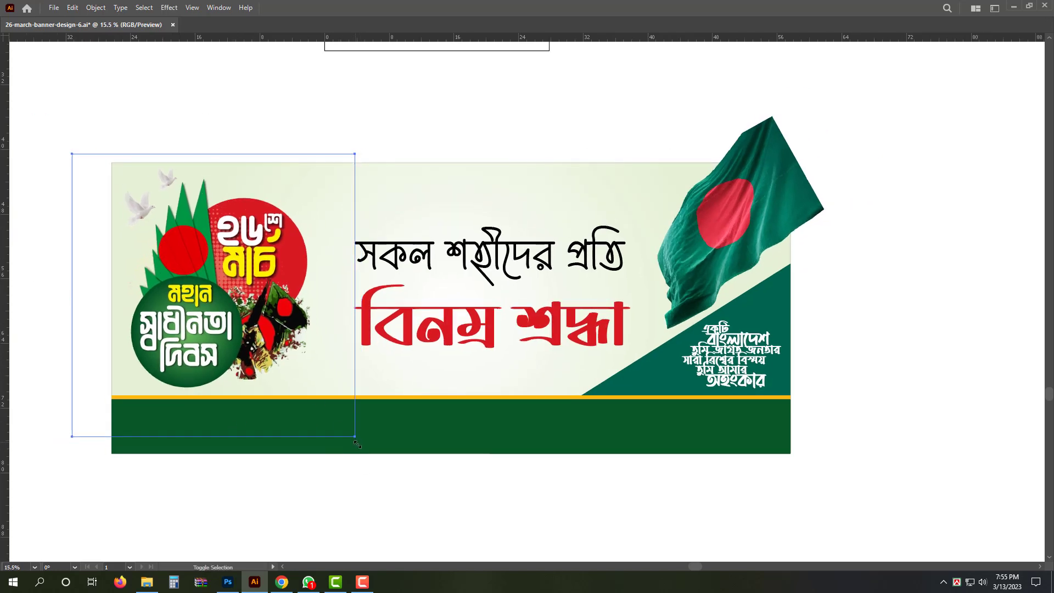
left_click(478, 505)
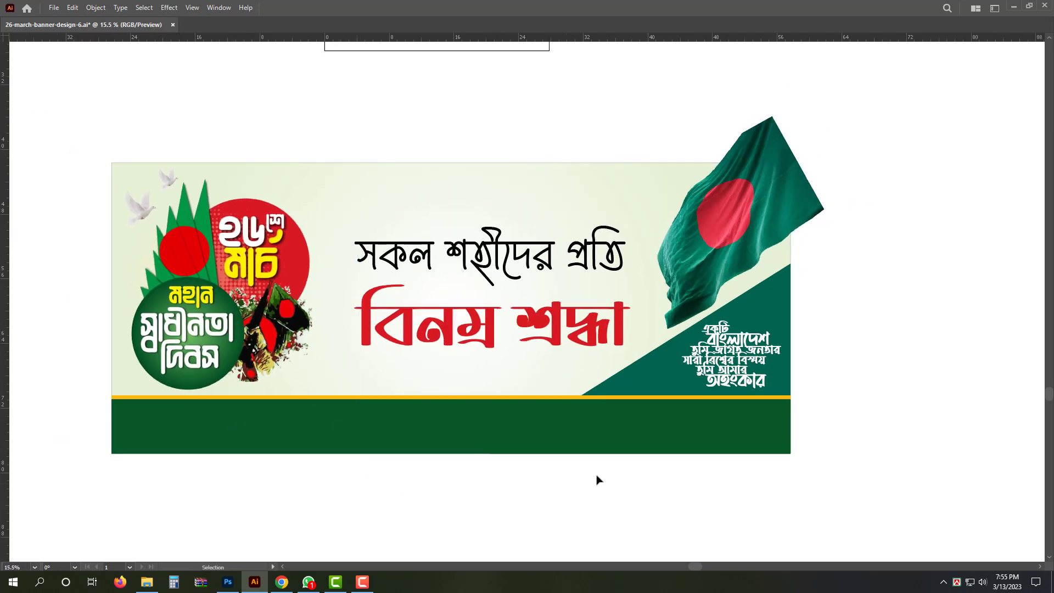
Paste a copy of the banner's background rectangle in front and bring it to the top of the stacking order.
left_click(437, 476)
key("ctrl+c")
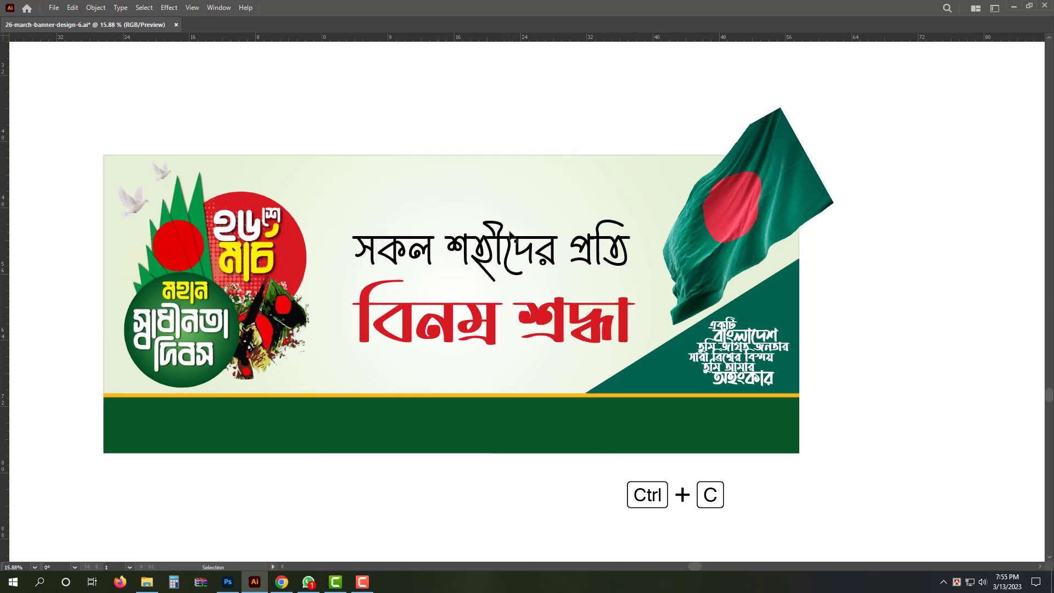
key("ctrl+f")
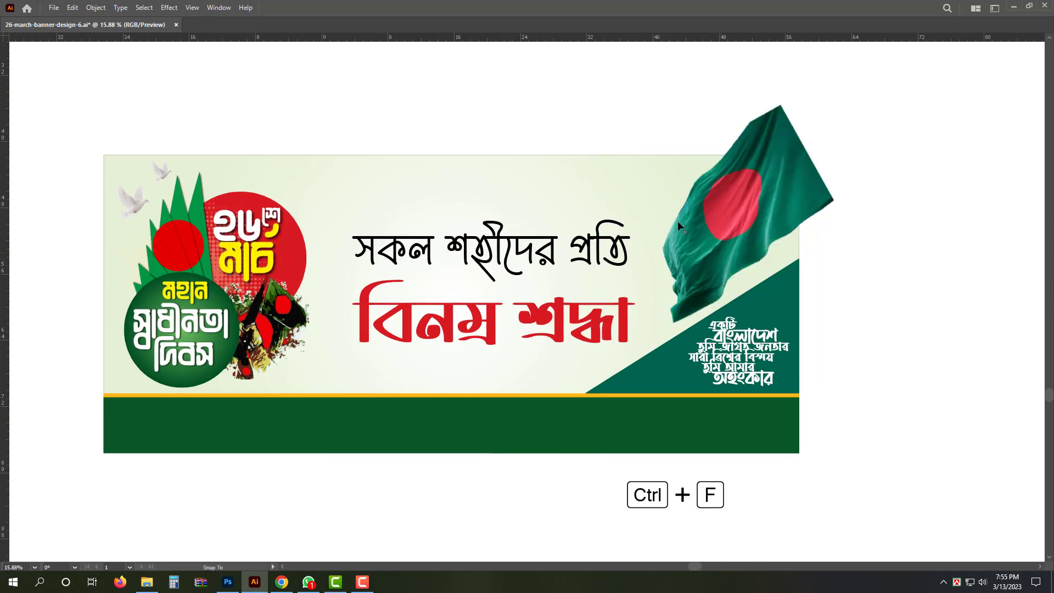
left_click_drag(581, 174, 579, 133)
key("ctrl+z")
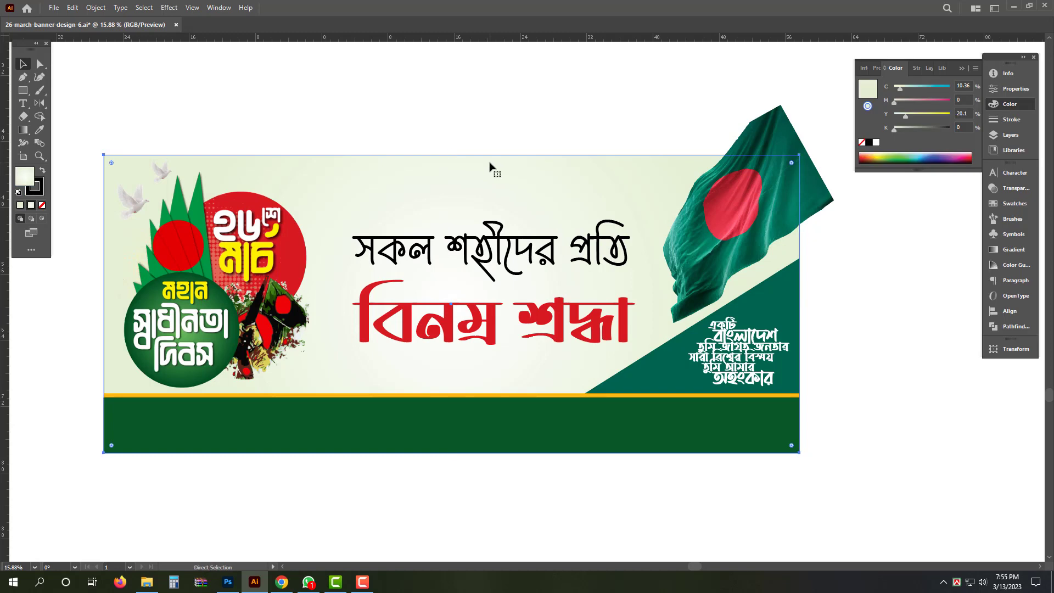
key("ctrl+shift+bracketright")
left_click(861, 298)
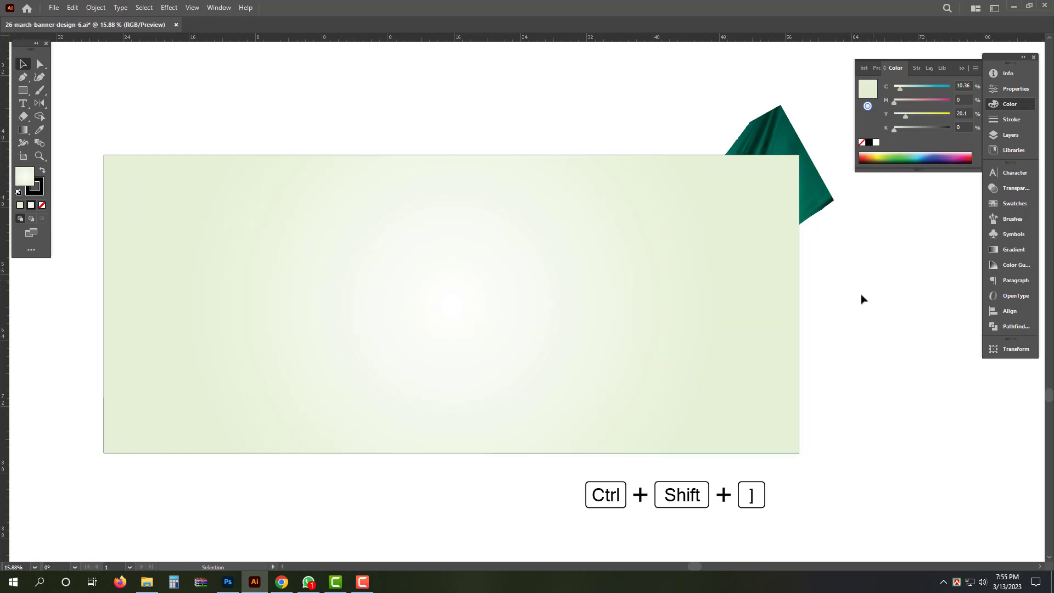
Clip all the banner artwork to the topmost rectangle with a clipping mask.
key("ctrl+a")
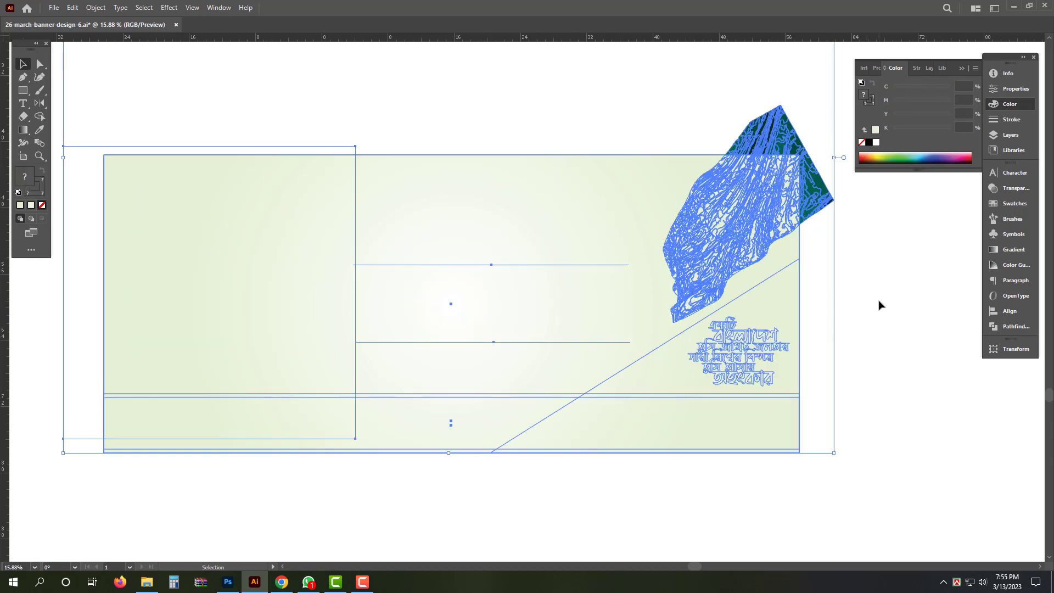
left_click(879, 300)
scroll(836, 405, "down", 3)
left_click_drag(329, 120, 632, 240)
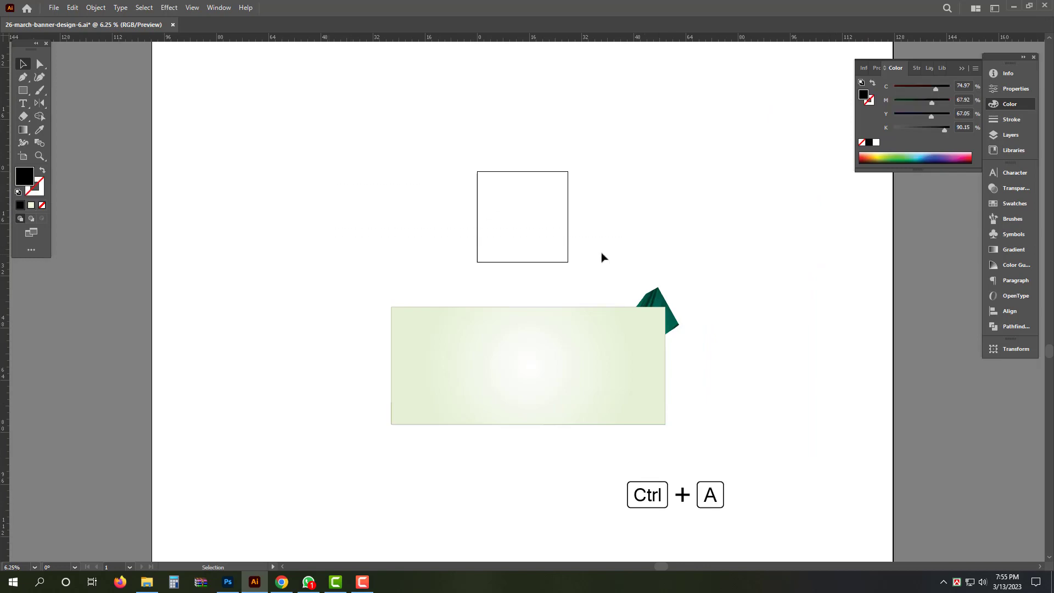
scroll(580, 398, "up", 1)
key("ctrl+a")
key("ctrl+7")
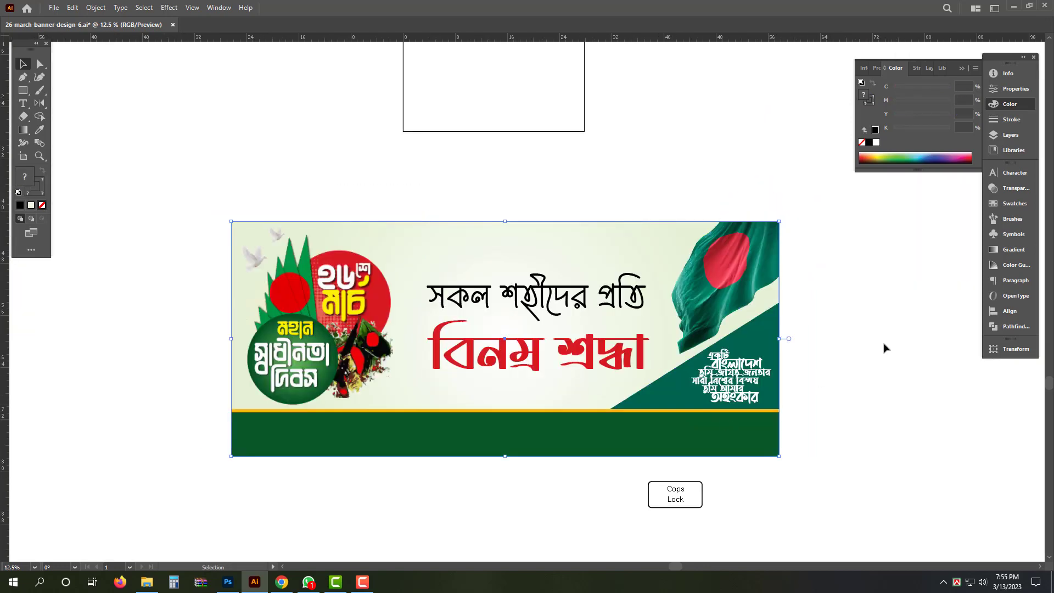
left_click(896, 331)
Hide the panels and save the banner document.
key("Tab")
left_click_drag(514, 502, 582, 515)
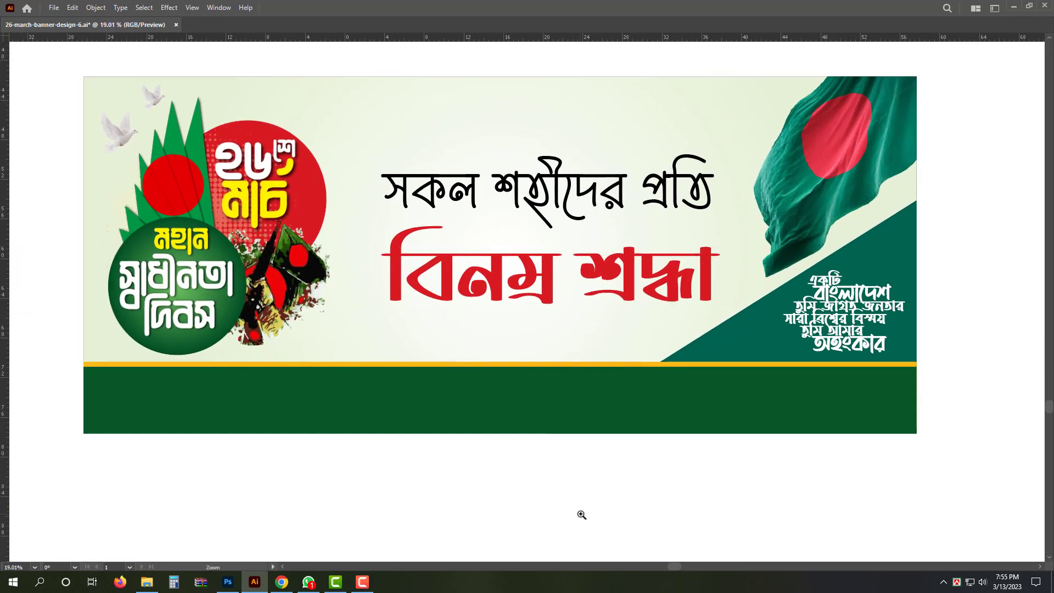
left_click_drag(578, 463, 596, 464)
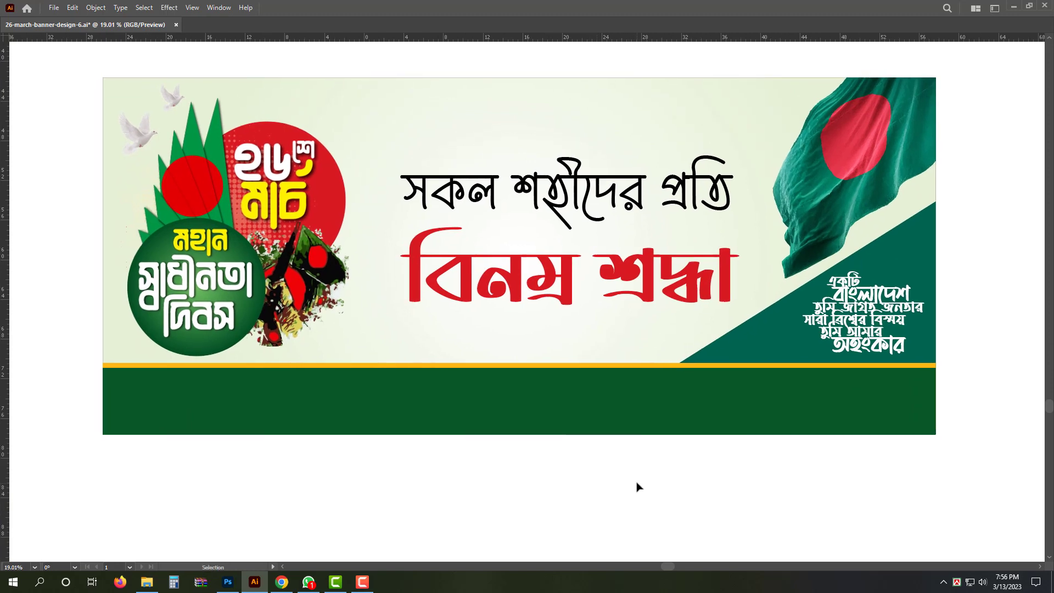
key("ctrl+s")
Add a centred text object, position it within the bottom green strip and fill it with white.
left_click(520, 406)
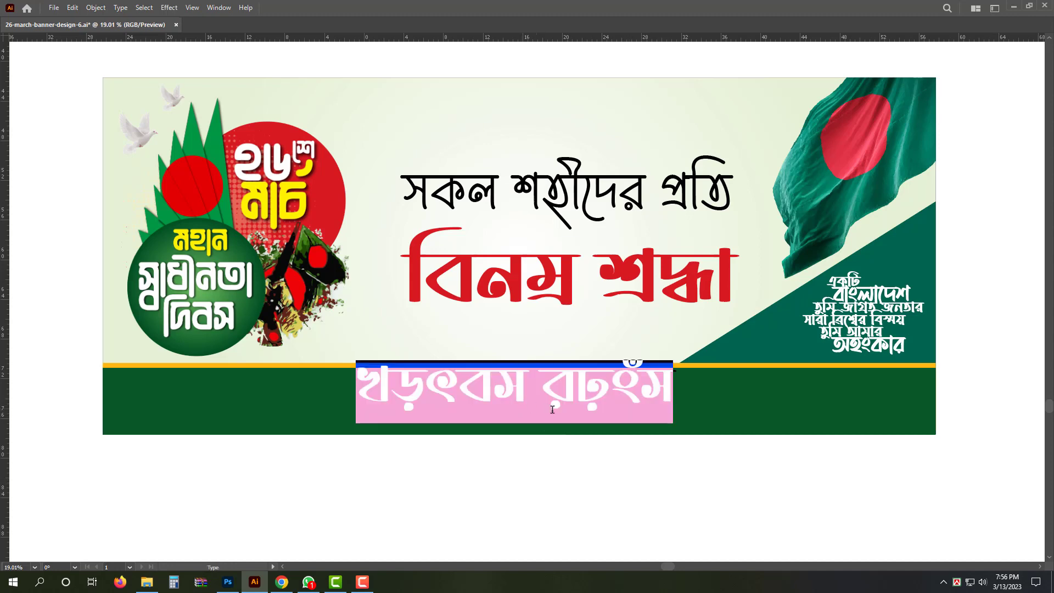
key("Escape")
key("v")
key("Tab")
left_click_drag(545, 390, 543, 407)
left_click(1009, 104)
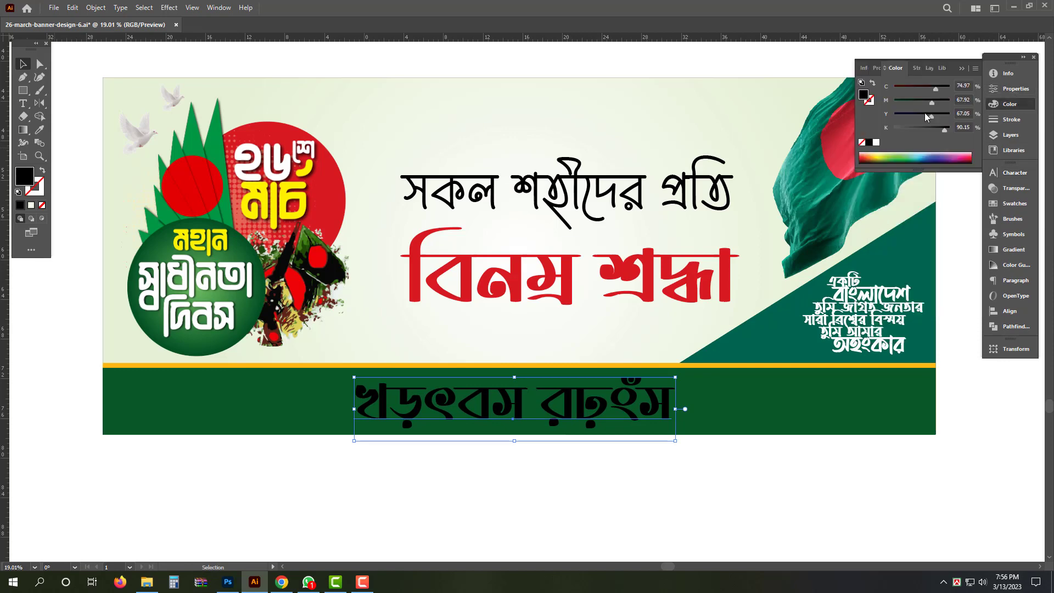
left_click(877, 142)
Replace the placeholder text in the bottom green strip with "শ্রদ্ধাজ্ঞাপনেঃ আপনার প্রতিষ্ঠানের নাম".
double_click(550, 414)
key("ctrl+a")
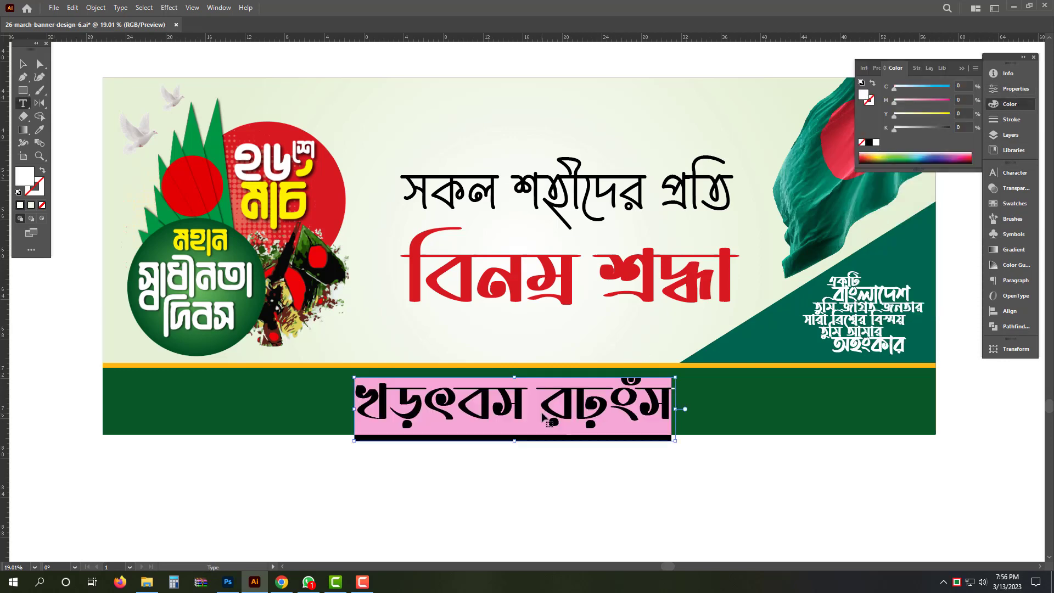
type("শ্রদ্ধা")
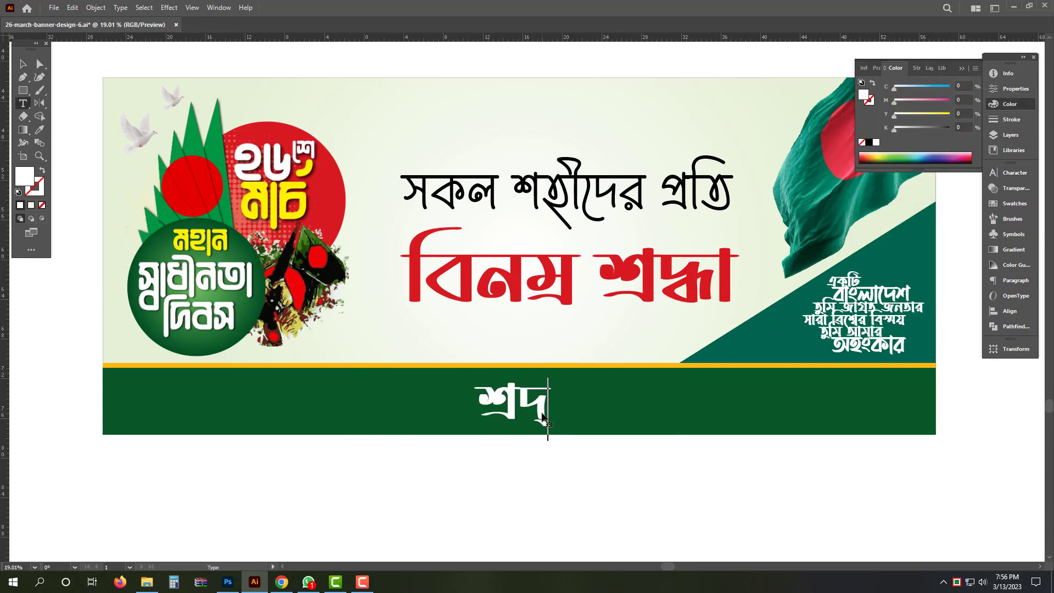
type("জ্ঞাপ")
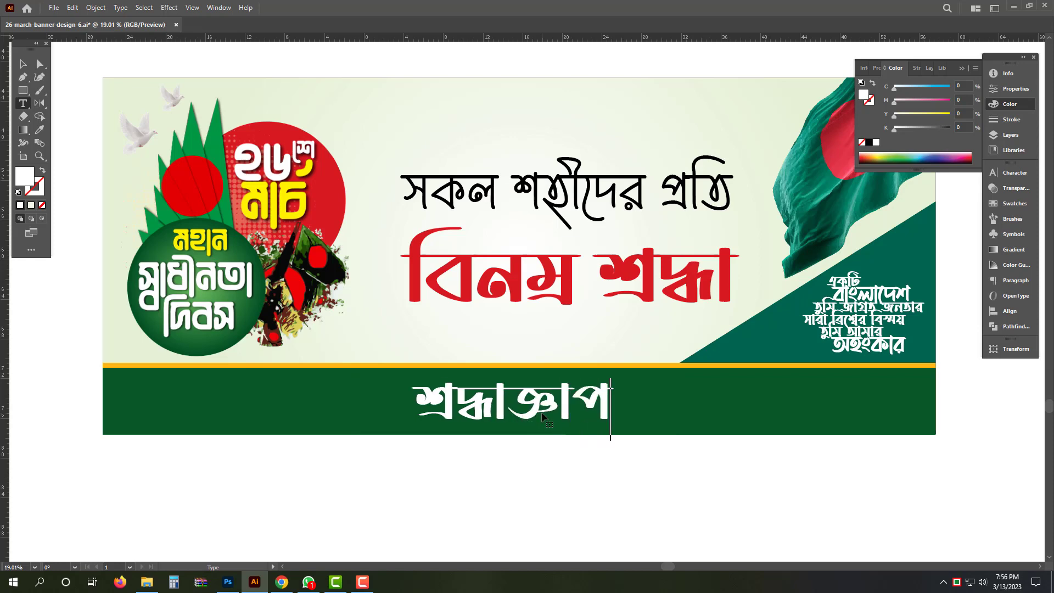
type("নেঃ আ")
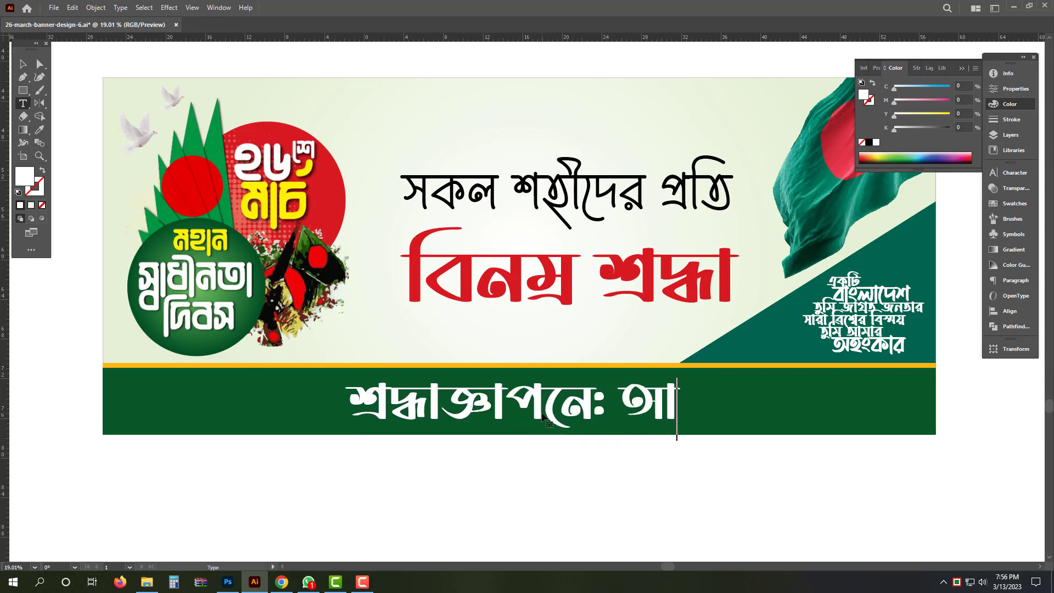
type("পনার প্রতিষ্ঠানের")
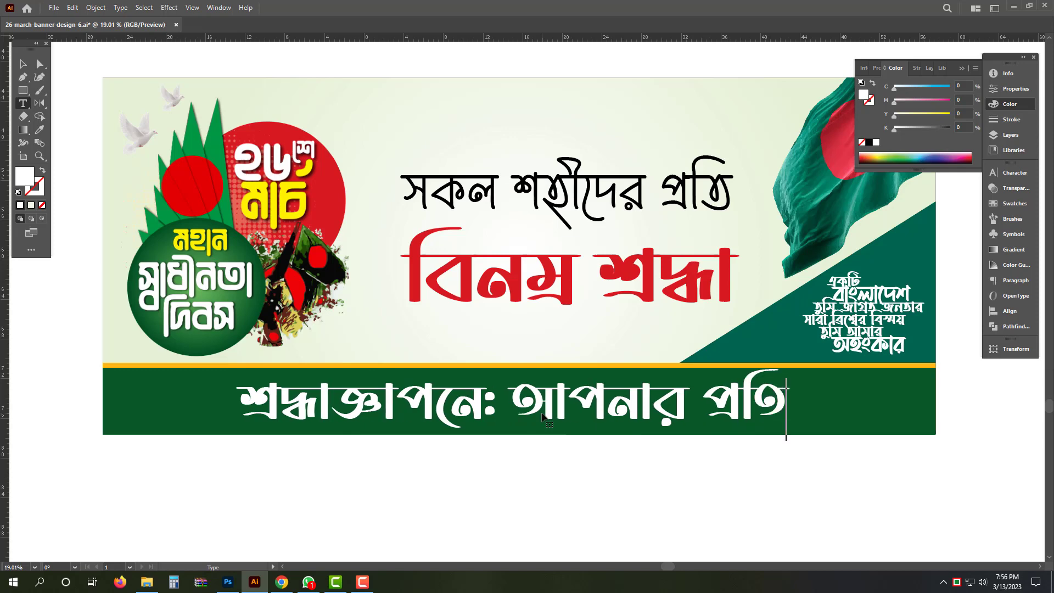
key("BackSpace")
key("BackSpace")
key("BackSpace")
key("BackSpace")
key("BackSpace")
key("BackSpace")
key("BackSpace")
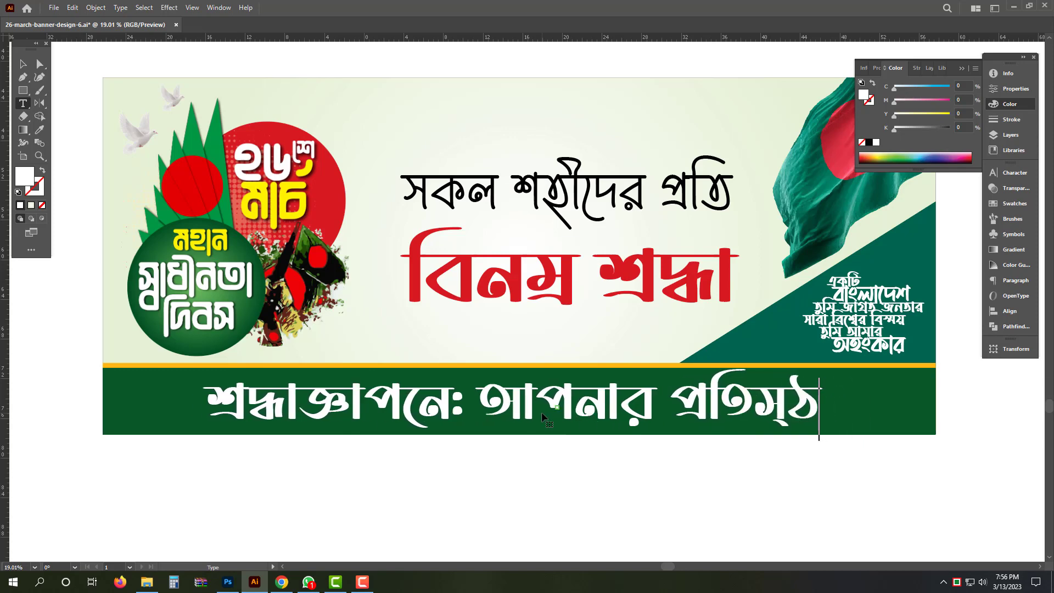
type("ষ্ঠা")
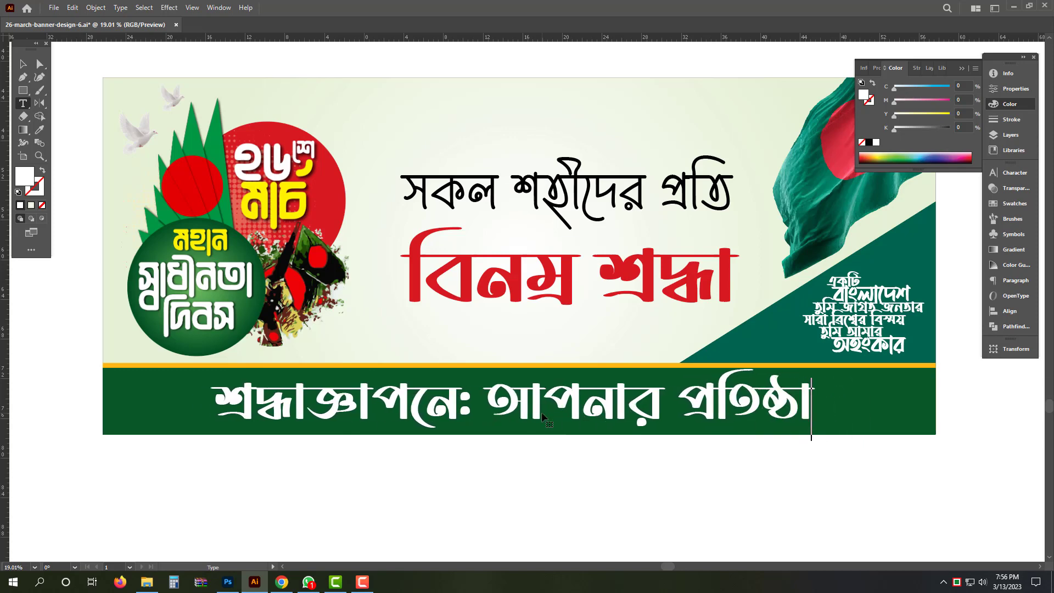
type("নের না,")
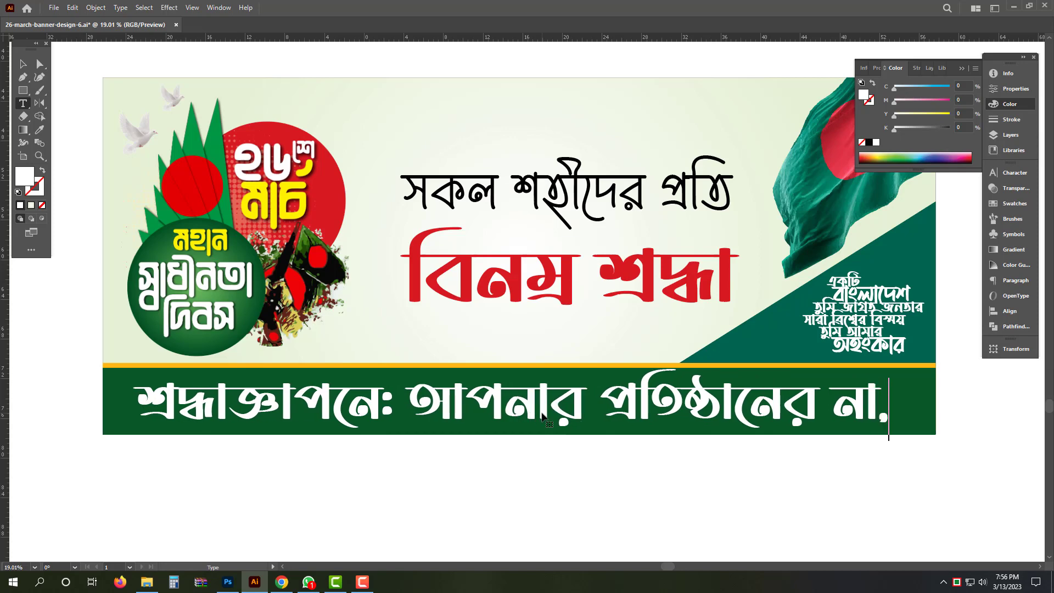
key("BackSpace")
type("ম")
key("Escape")
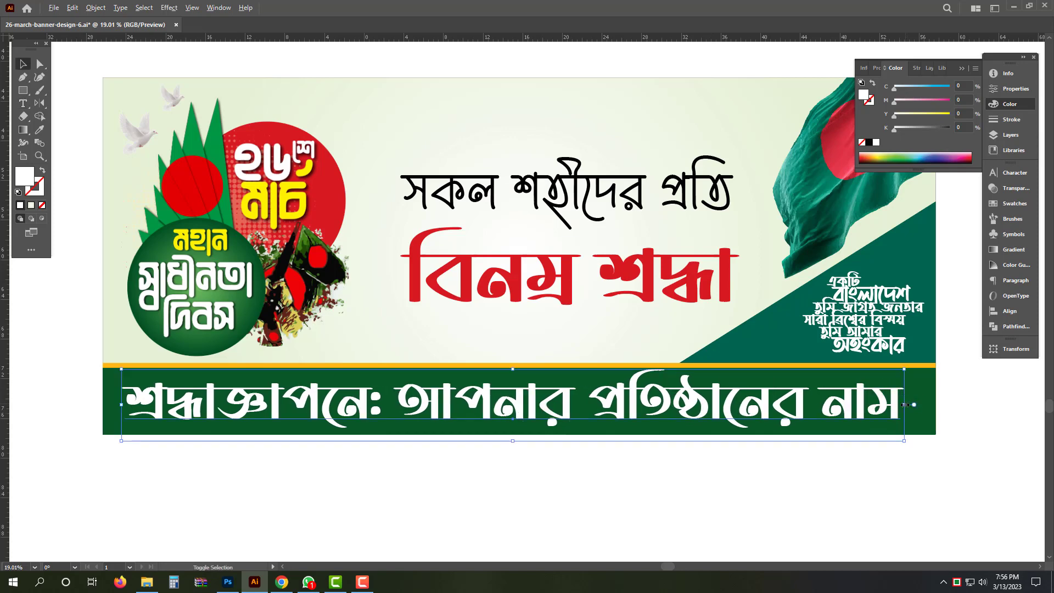
Scale the organisation-name line down proportionally about its centre to just under half the banner's width, then deselect it.
left_click_drag(905, 405, 711, 404)
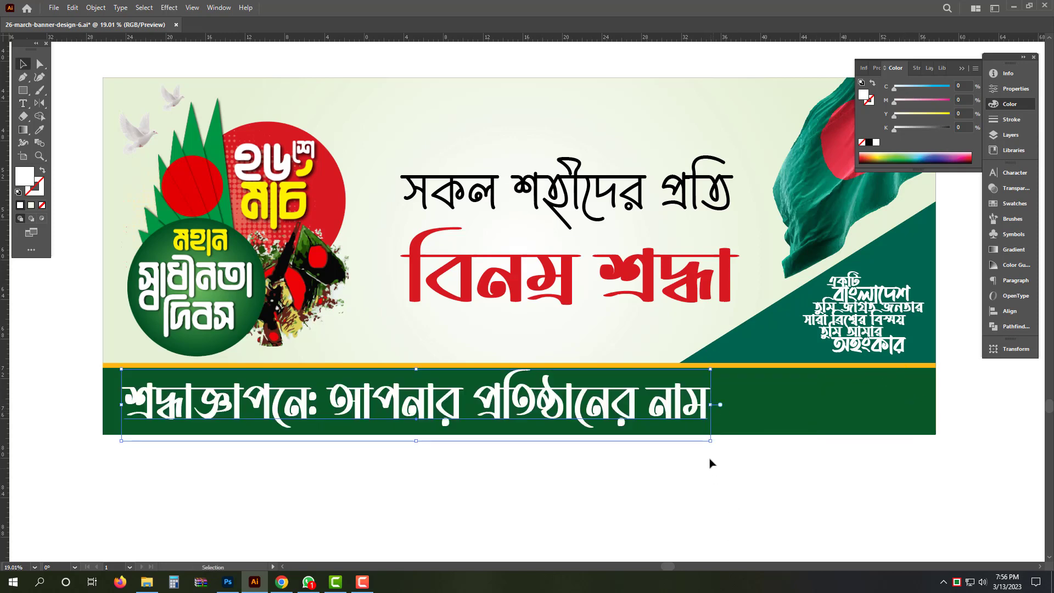
key("ctrl+z")
left_click_drag(906, 406, 709, 405)
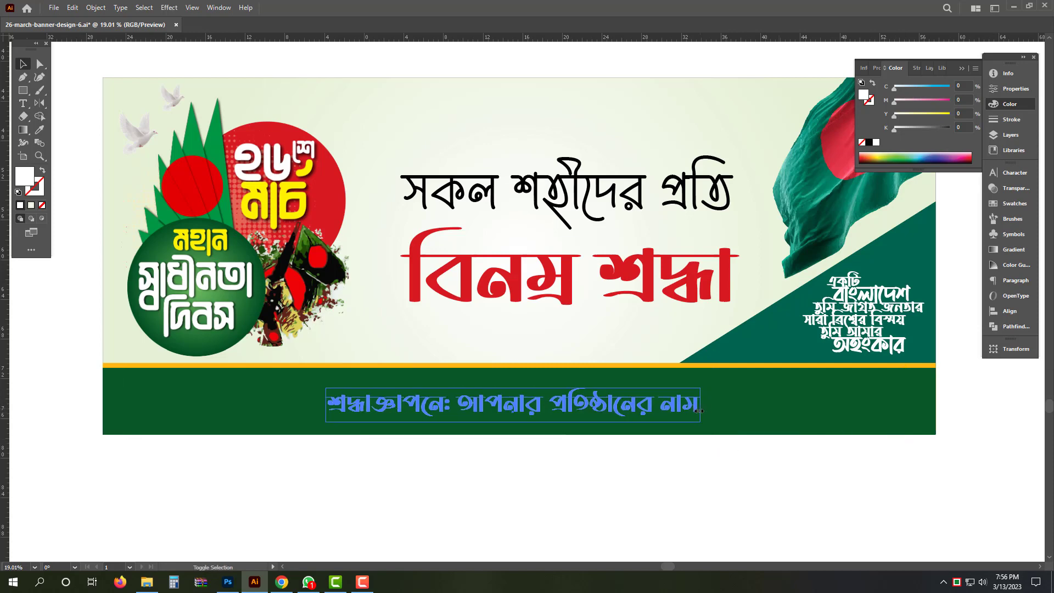
left_click(681, 486)
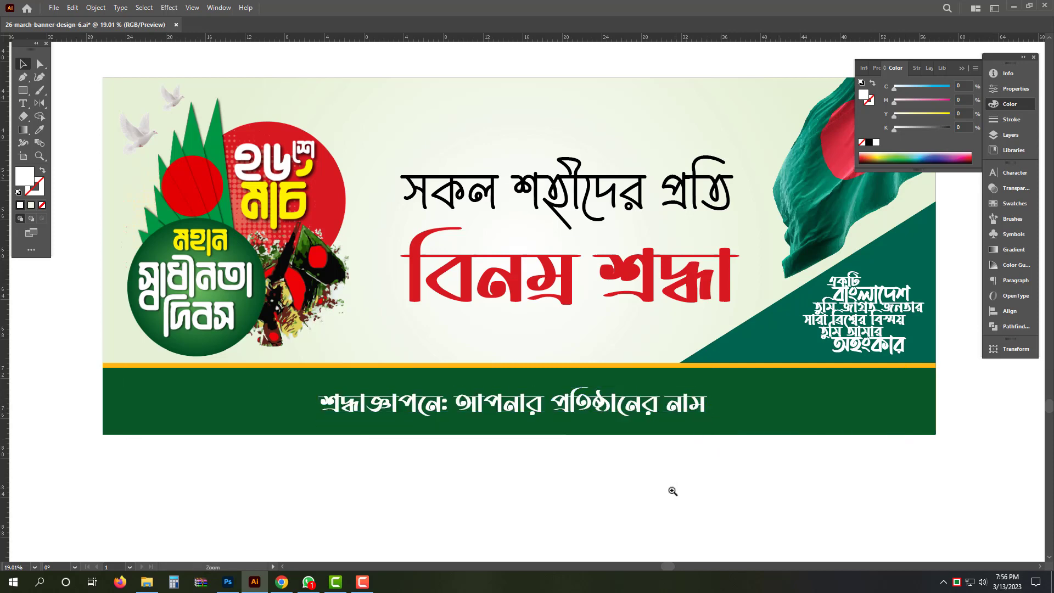
Hide the panels, save the banner document and view the whole finished banner.
scroll(678, 490, "down", 1)
key("Tab")
key("a")
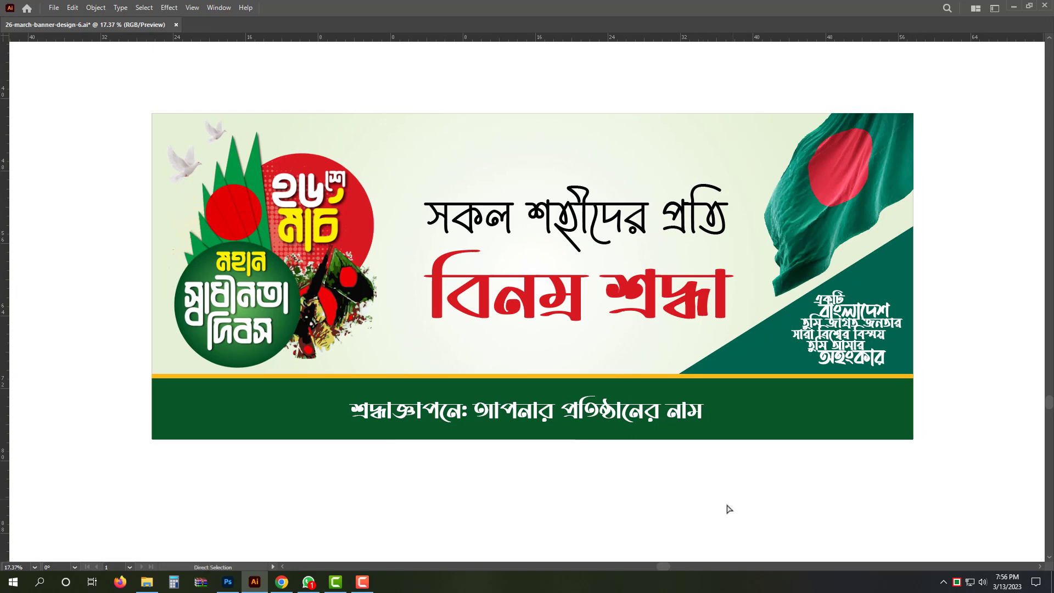
key("v")
key("ctrl+s")
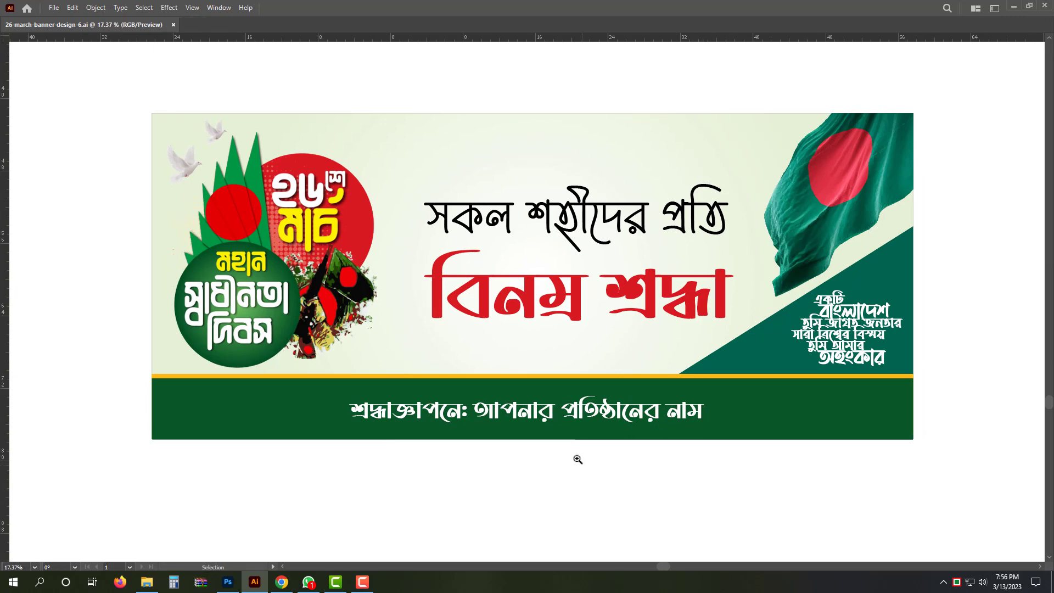
left_click_drag(578, 459, 604, 476)
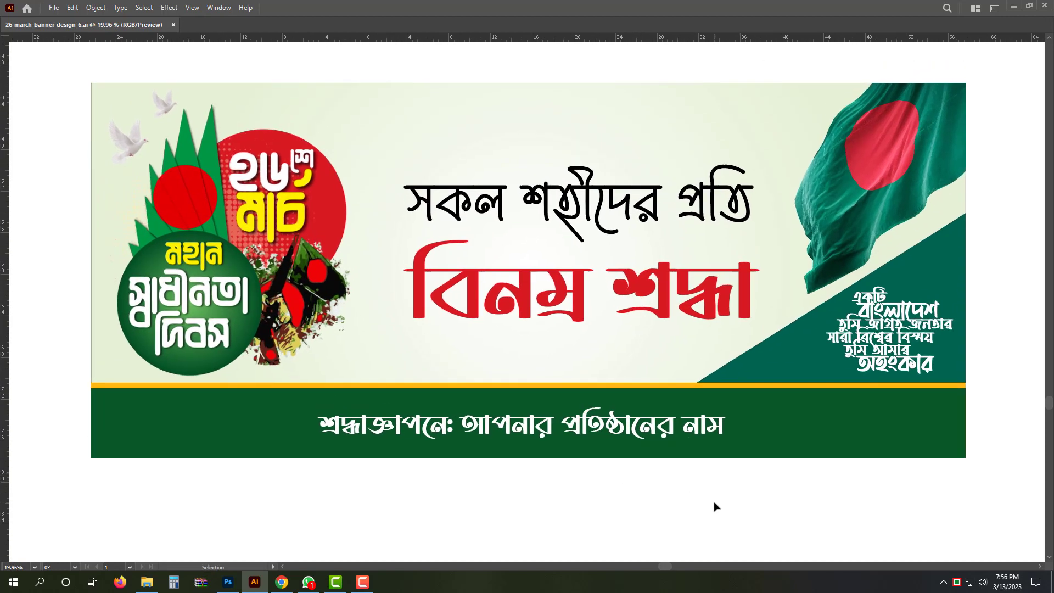